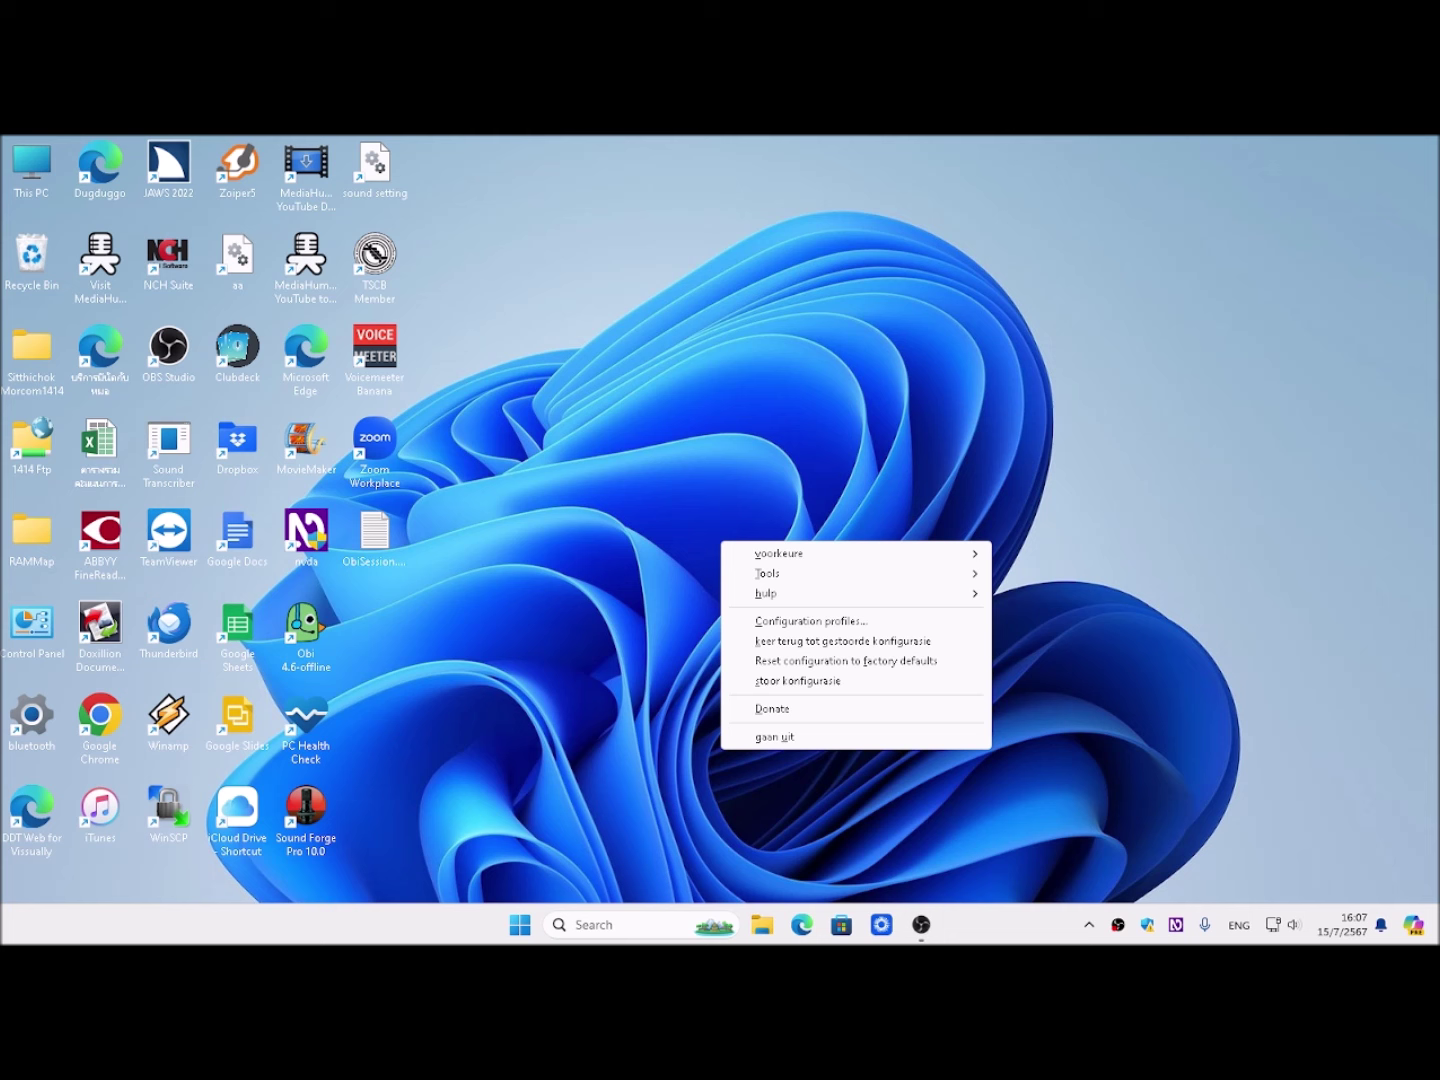
Step: Look through the main entries of the NVDA menu to check its interface language, and close it
key(Down)
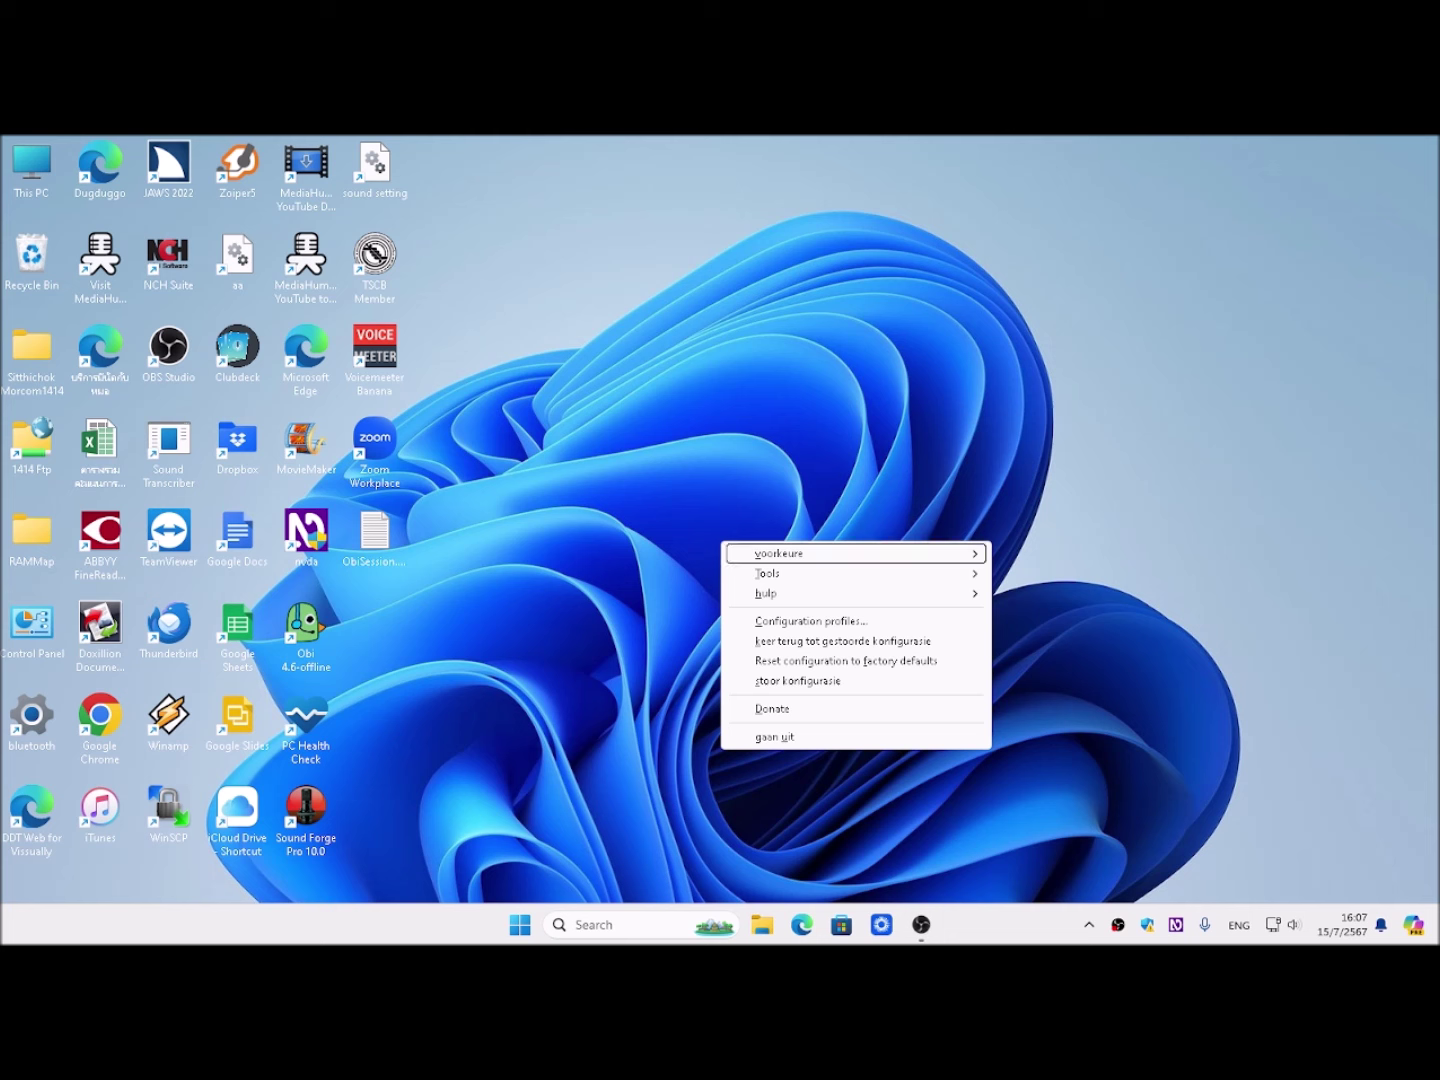
key(Down)
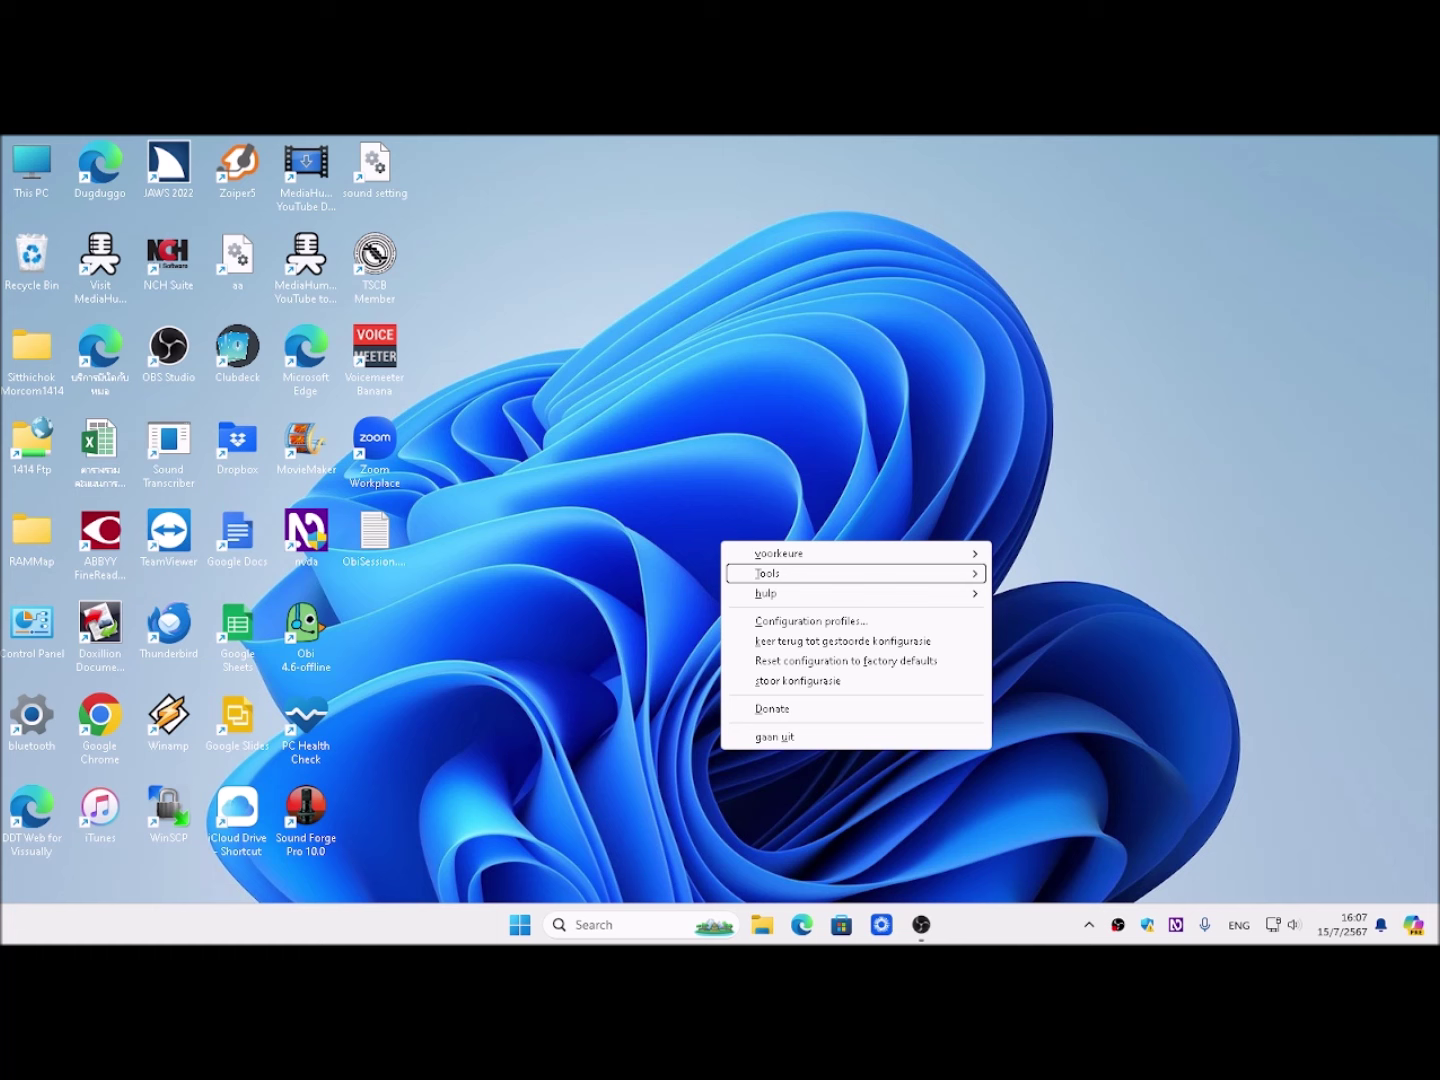
key(Down)
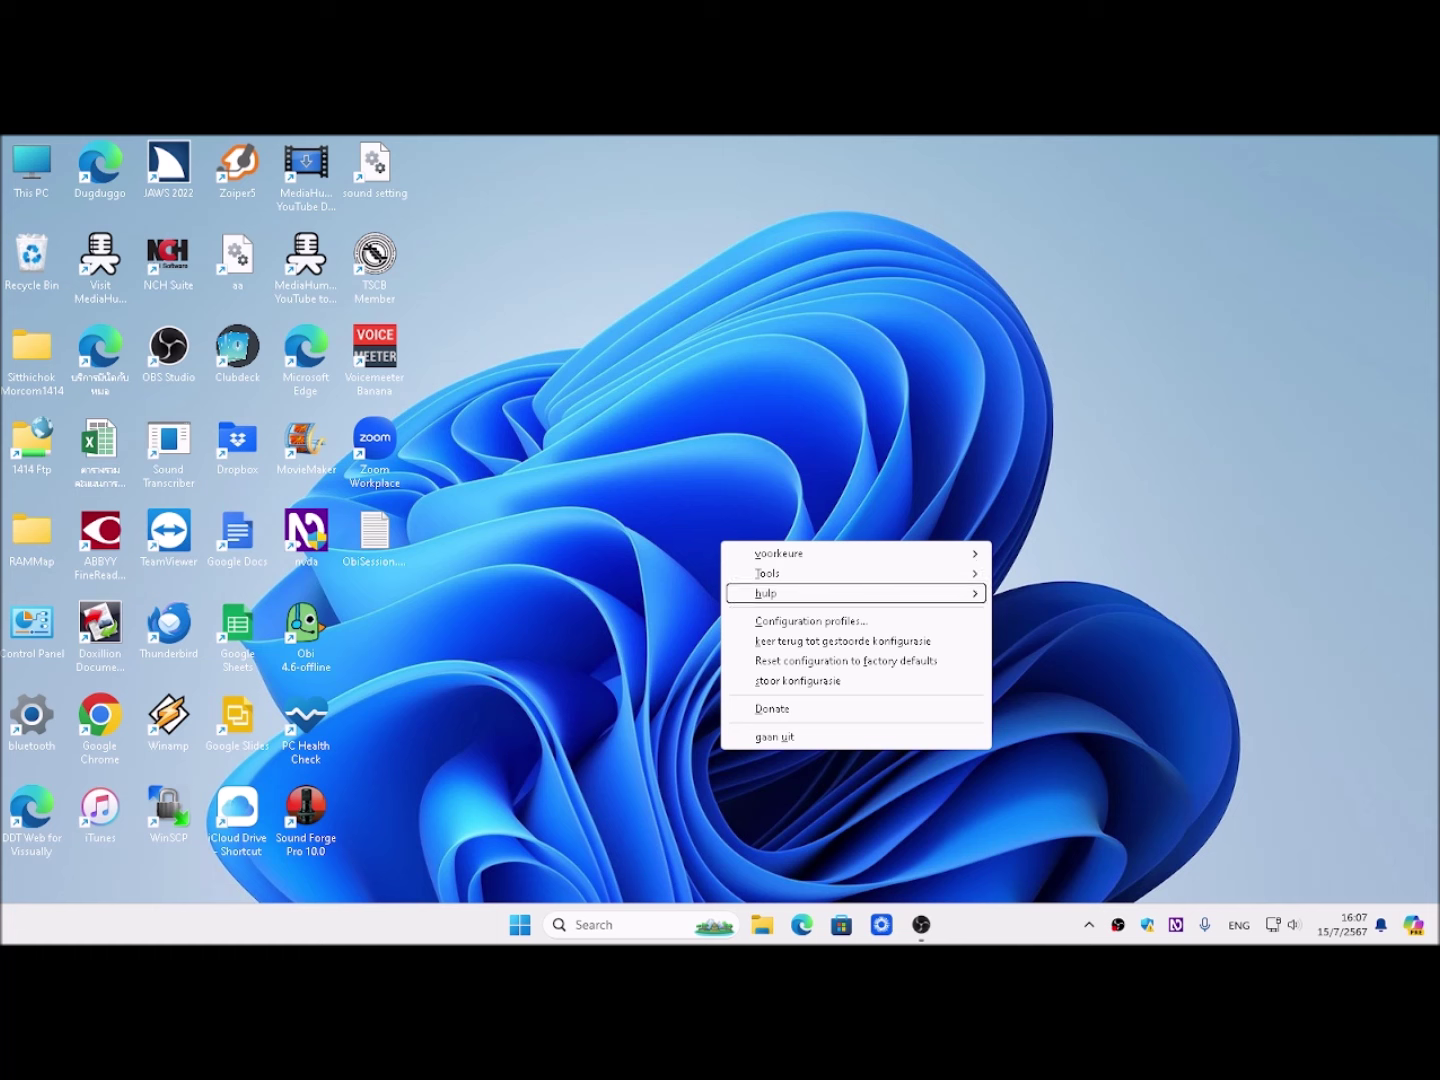
key(Down)
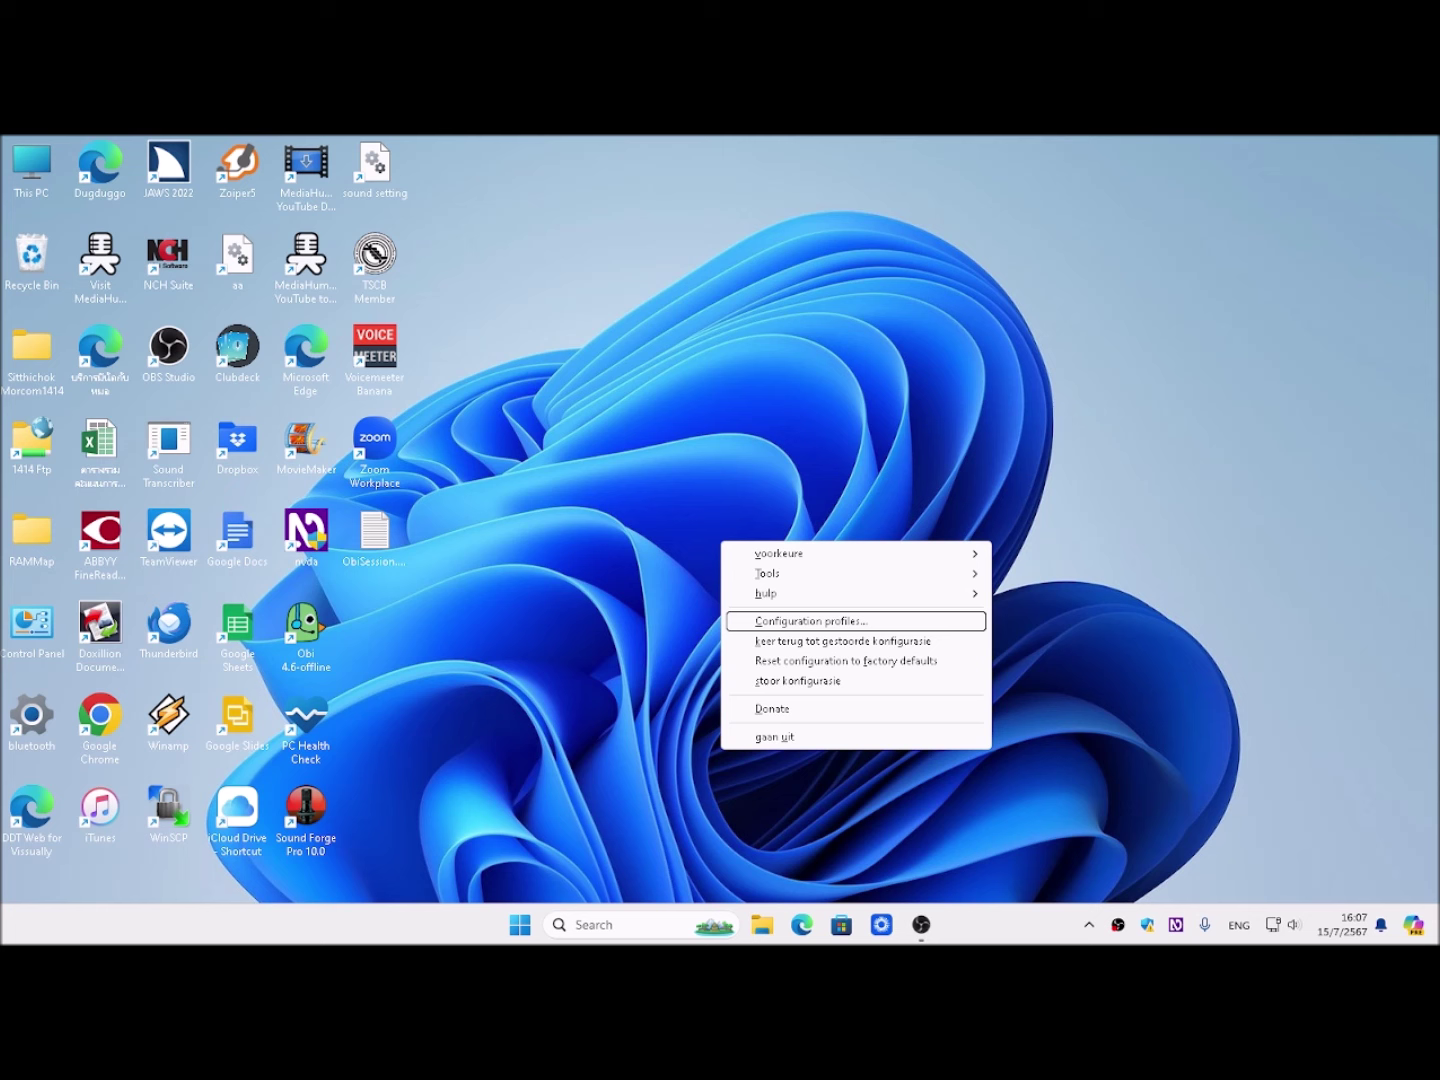
key(Down)
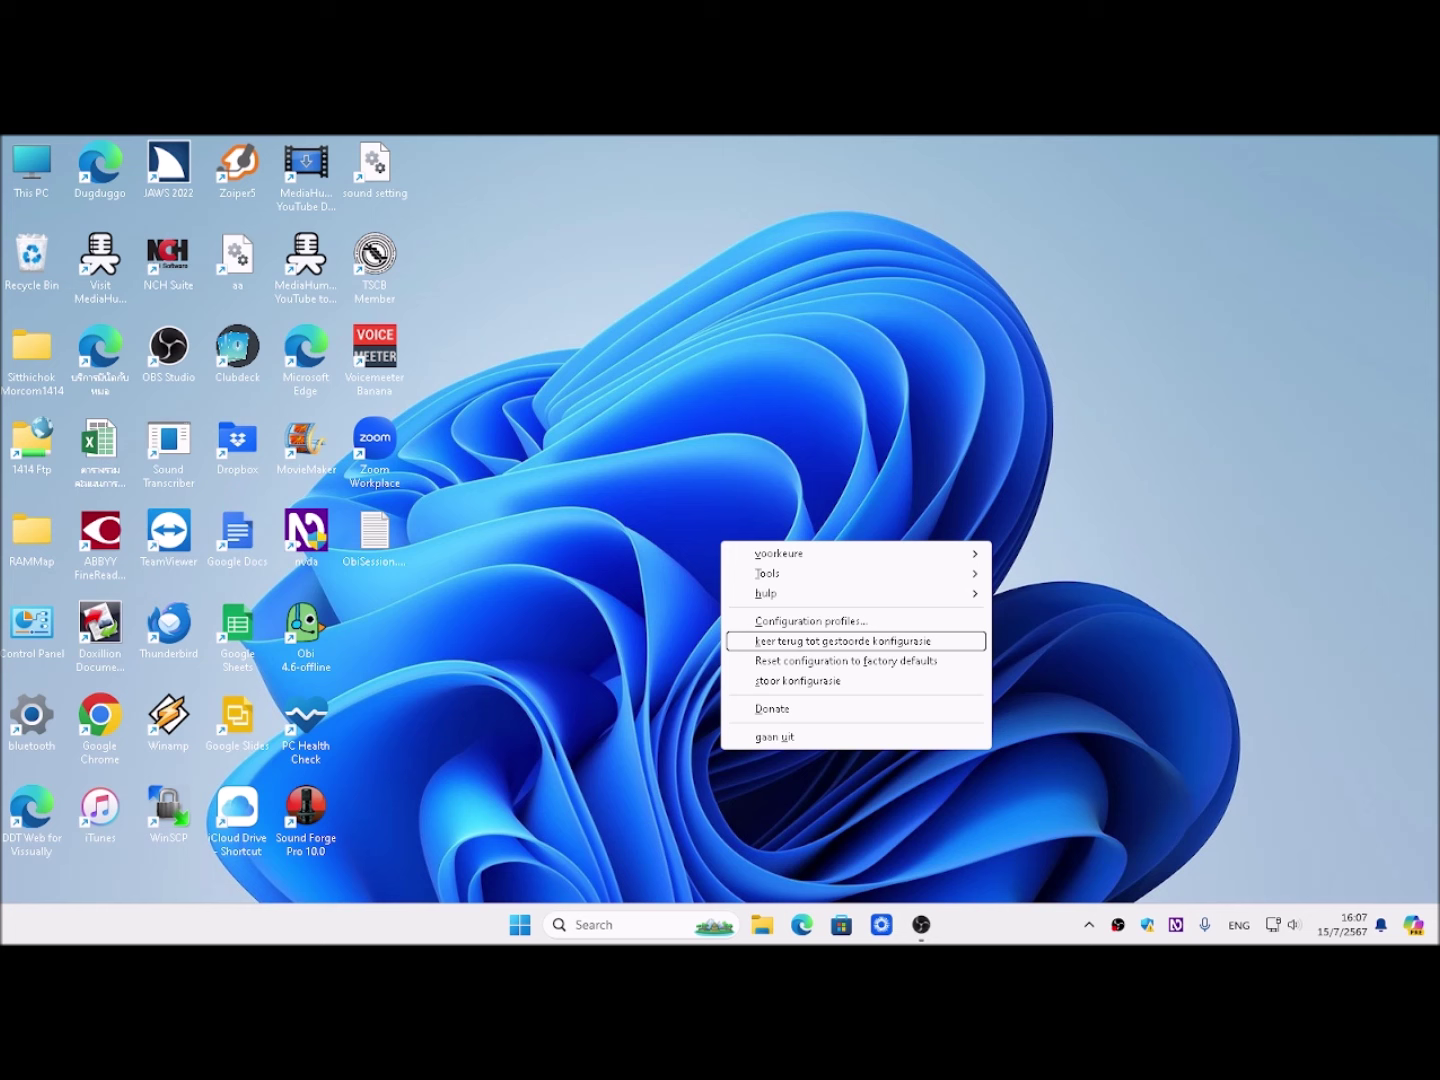
key(Escape)
click(168, 453)
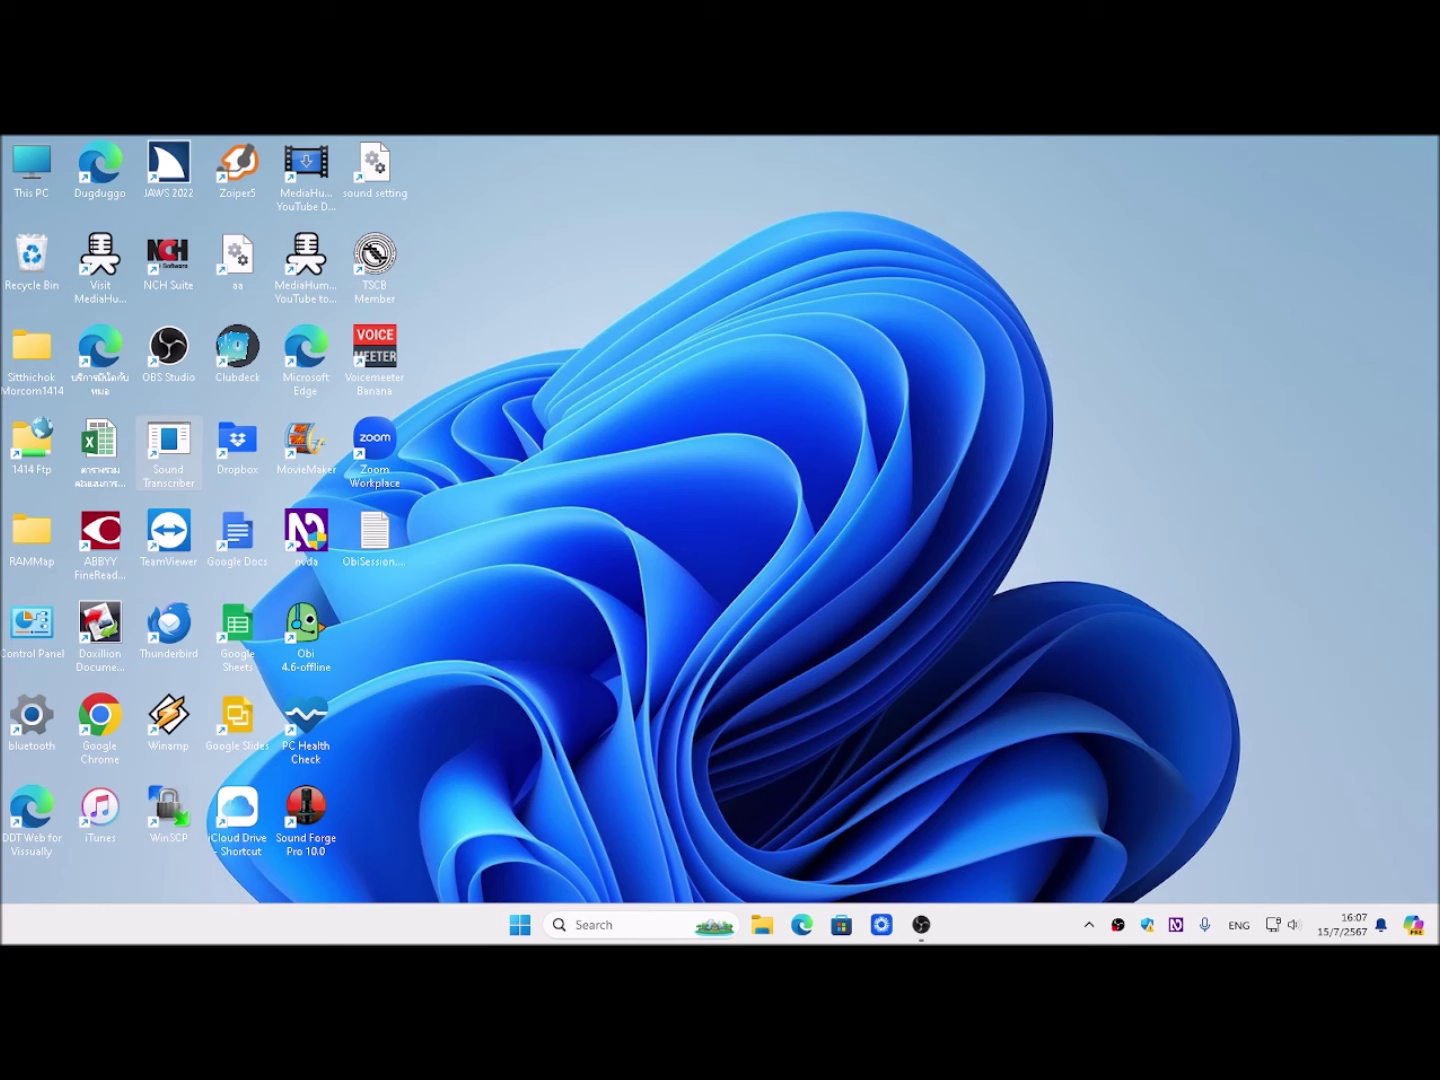
key(F2)
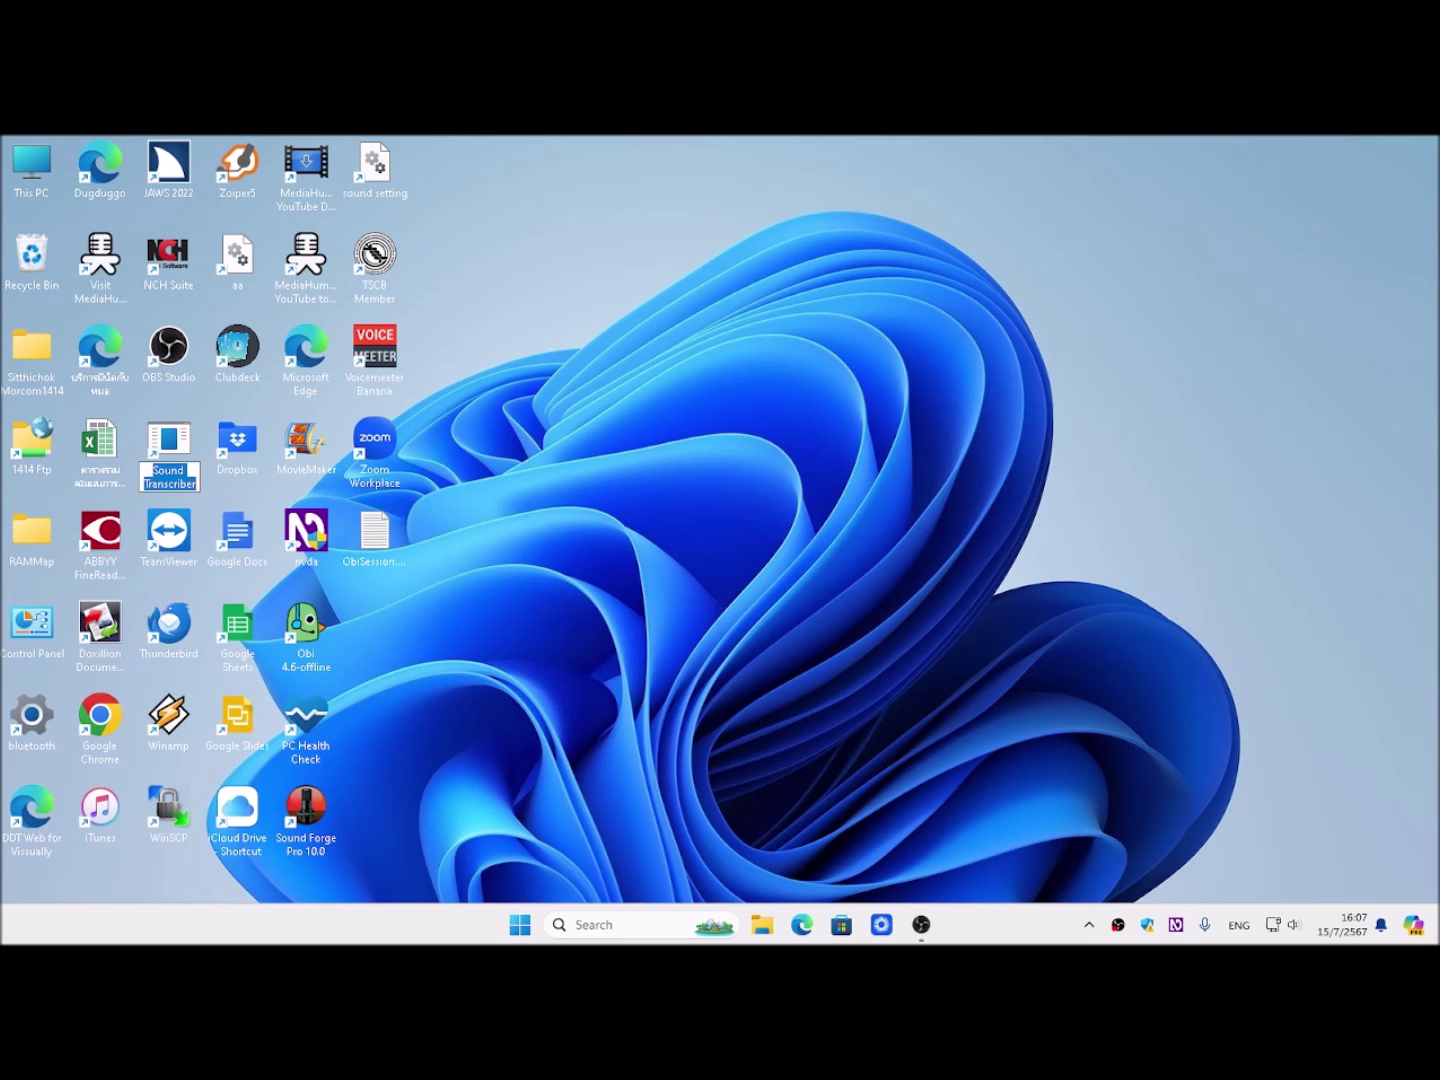
key(Escape)
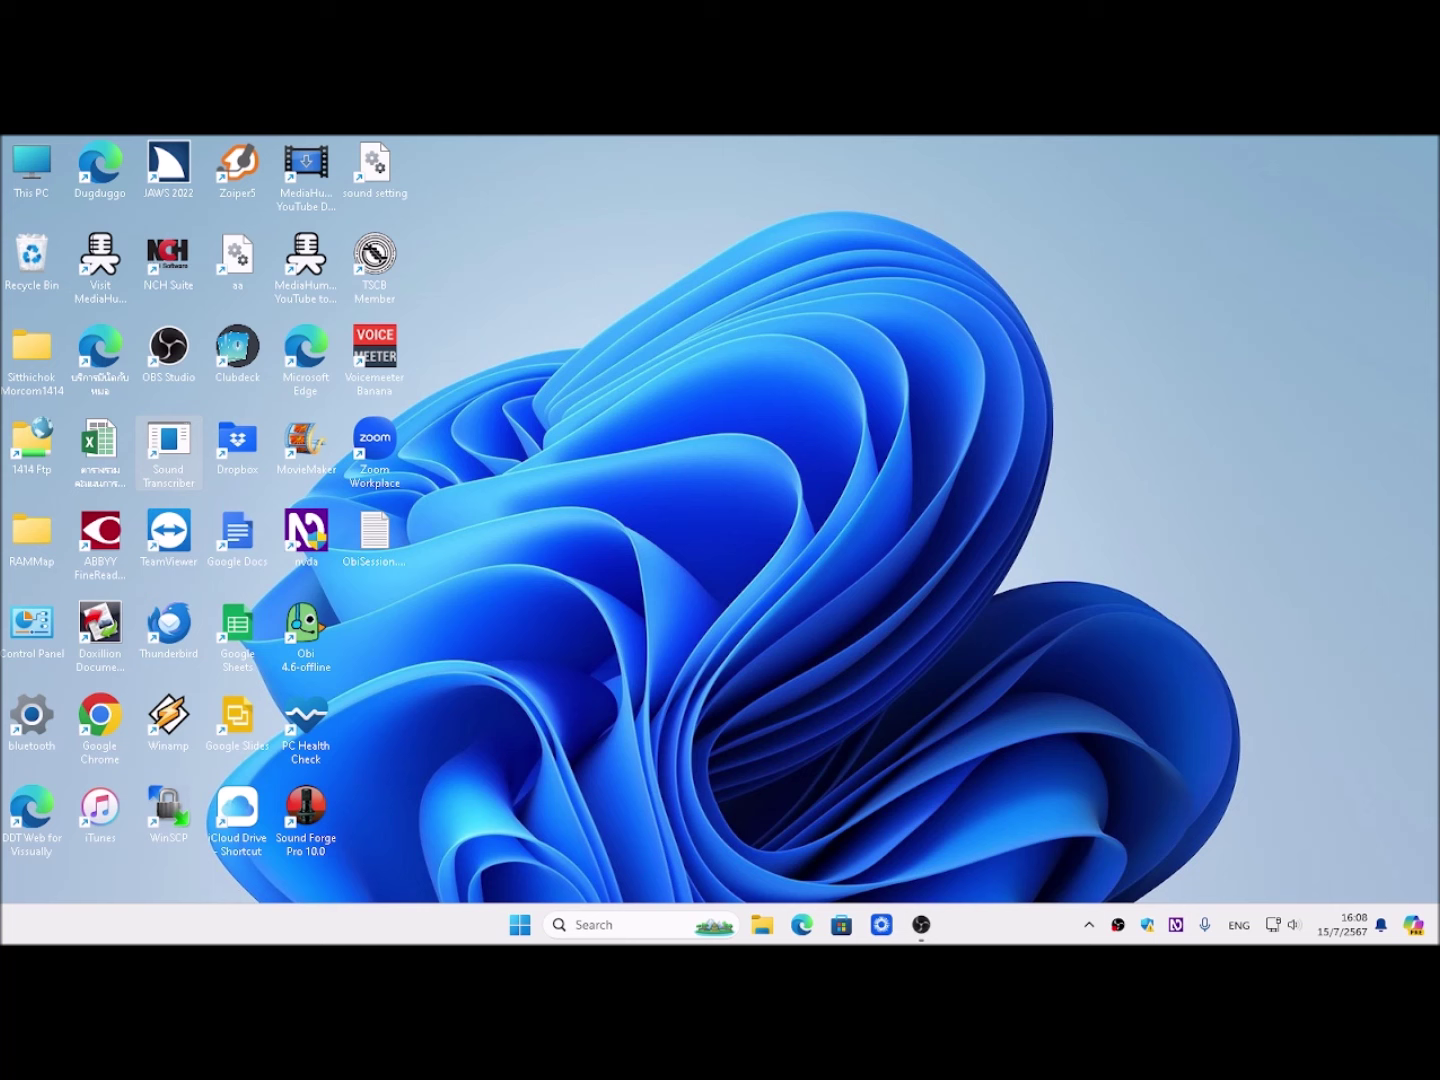
Step: Switch the keyboard input language to Thai, testing access to NVDA's General settings under both Thai and English input
key(alt+shift)
key(alt+shift)
key(alt+shift)
key(ctrl+Insert+g)
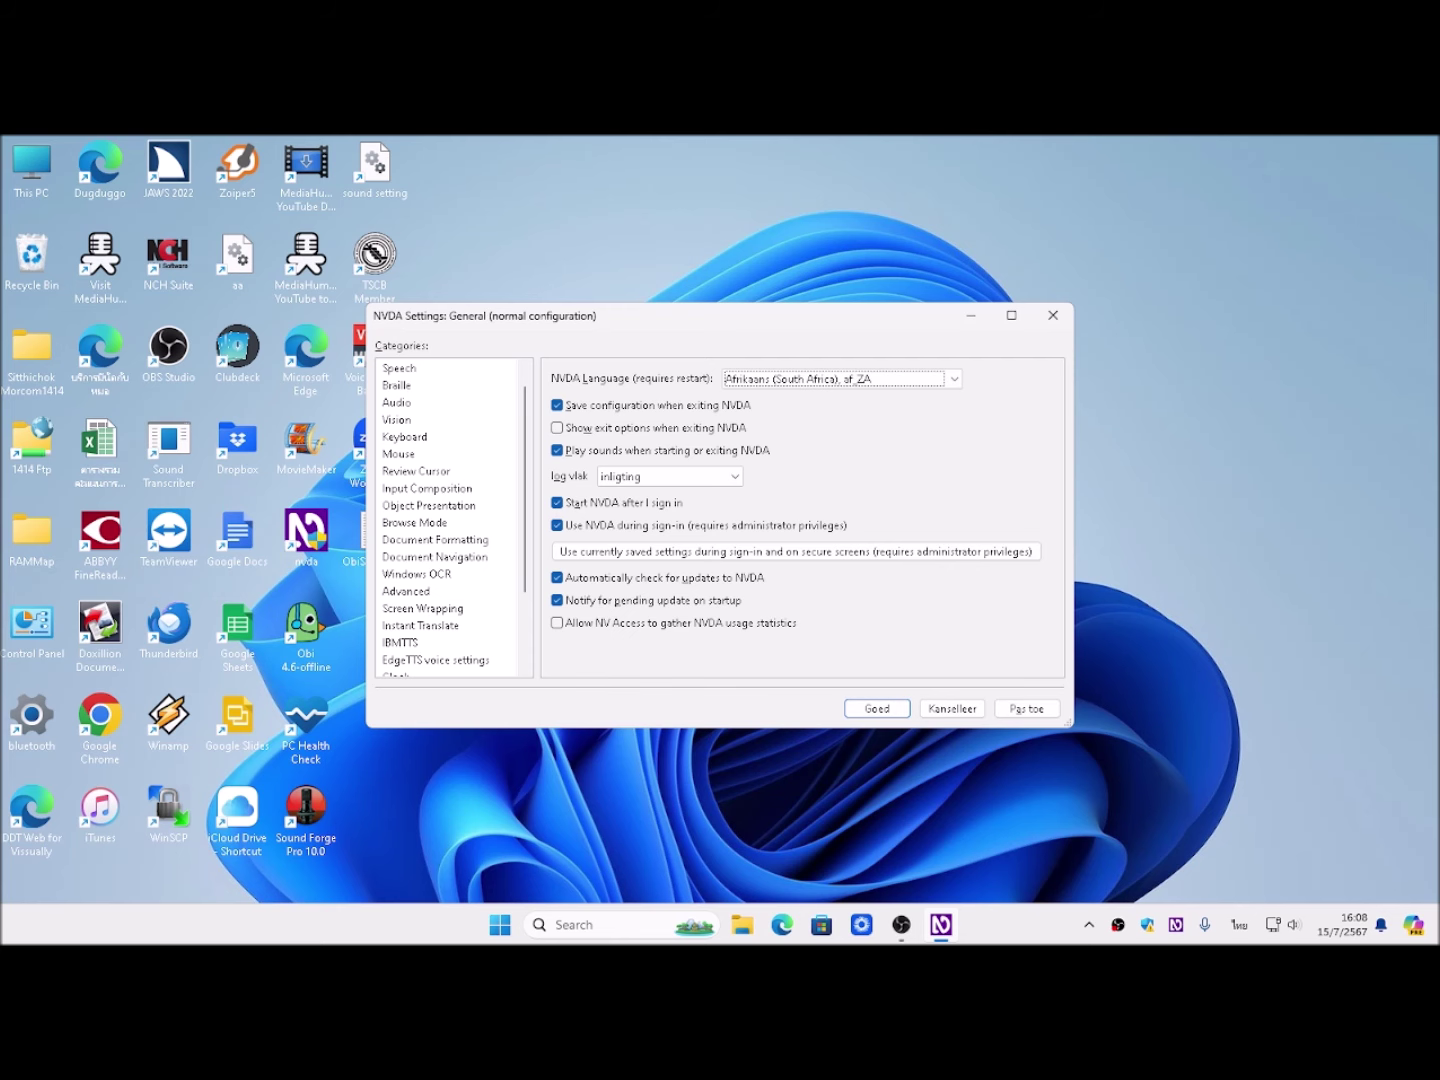
key(Escape)
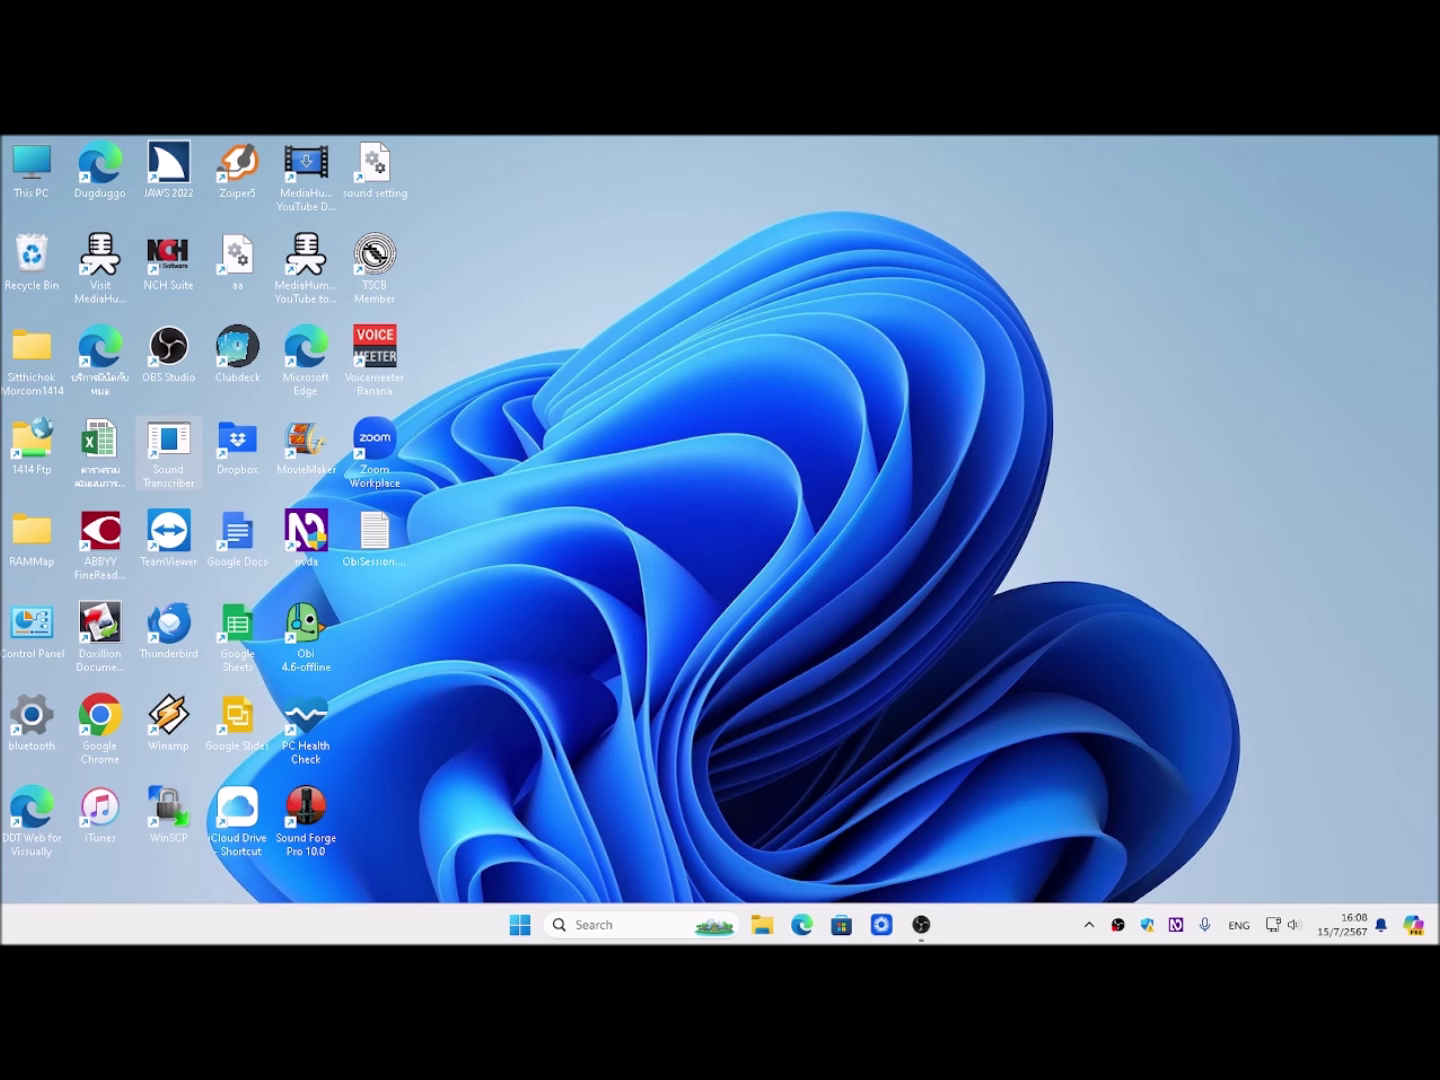
key(ctrl+Insert+g)
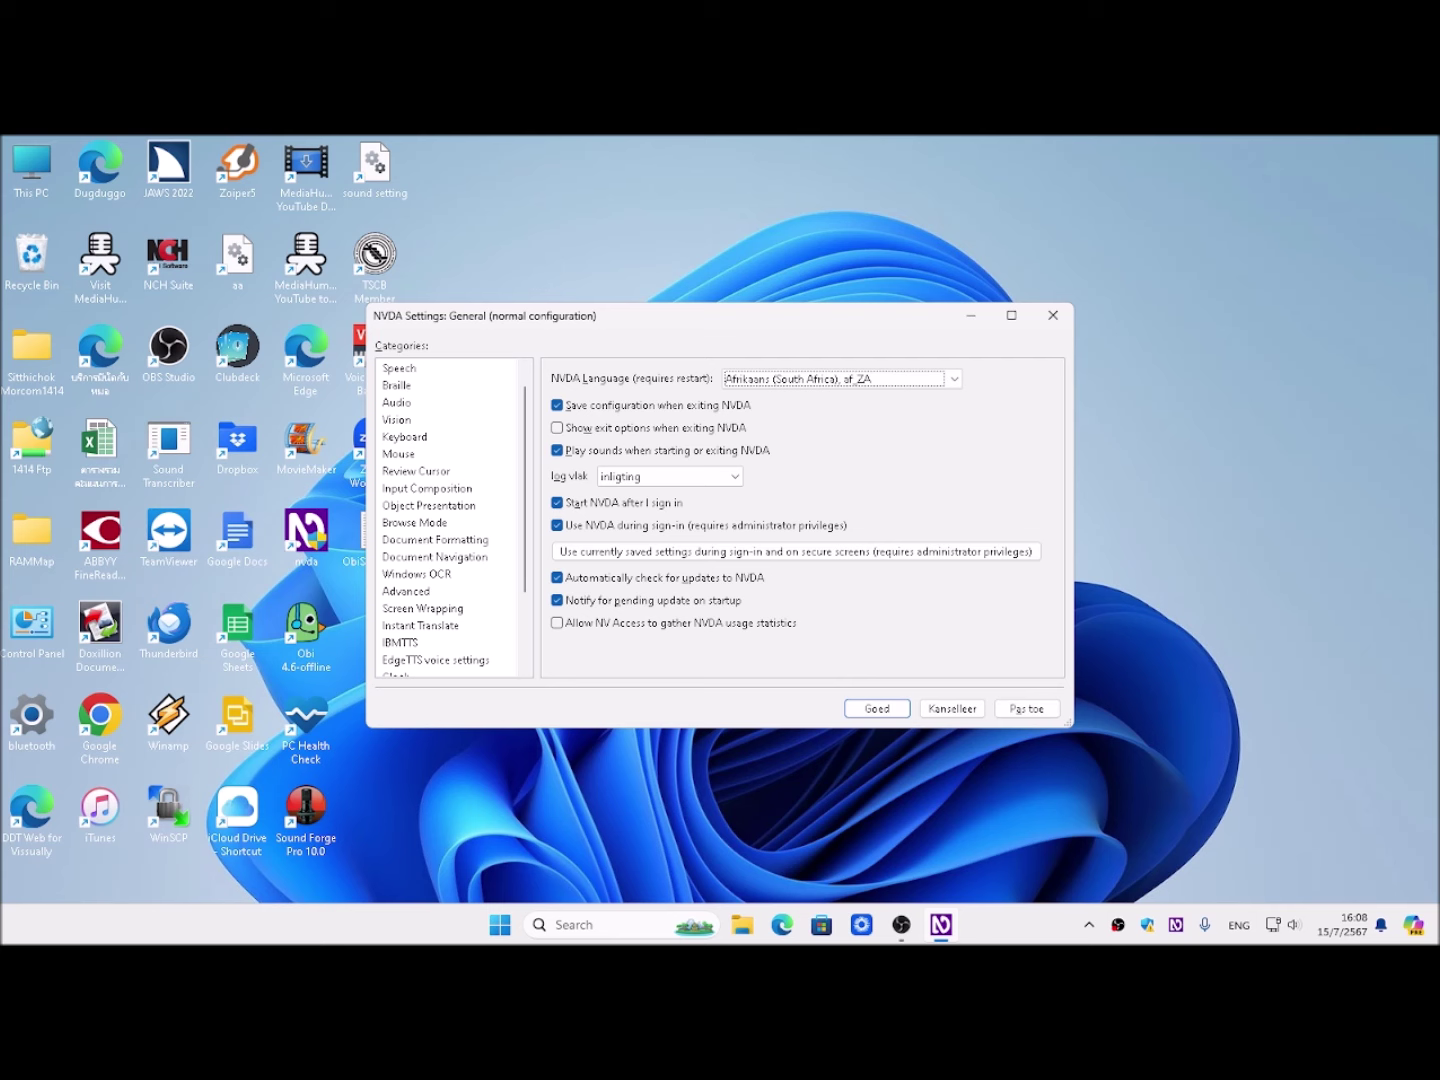
key(Escape)
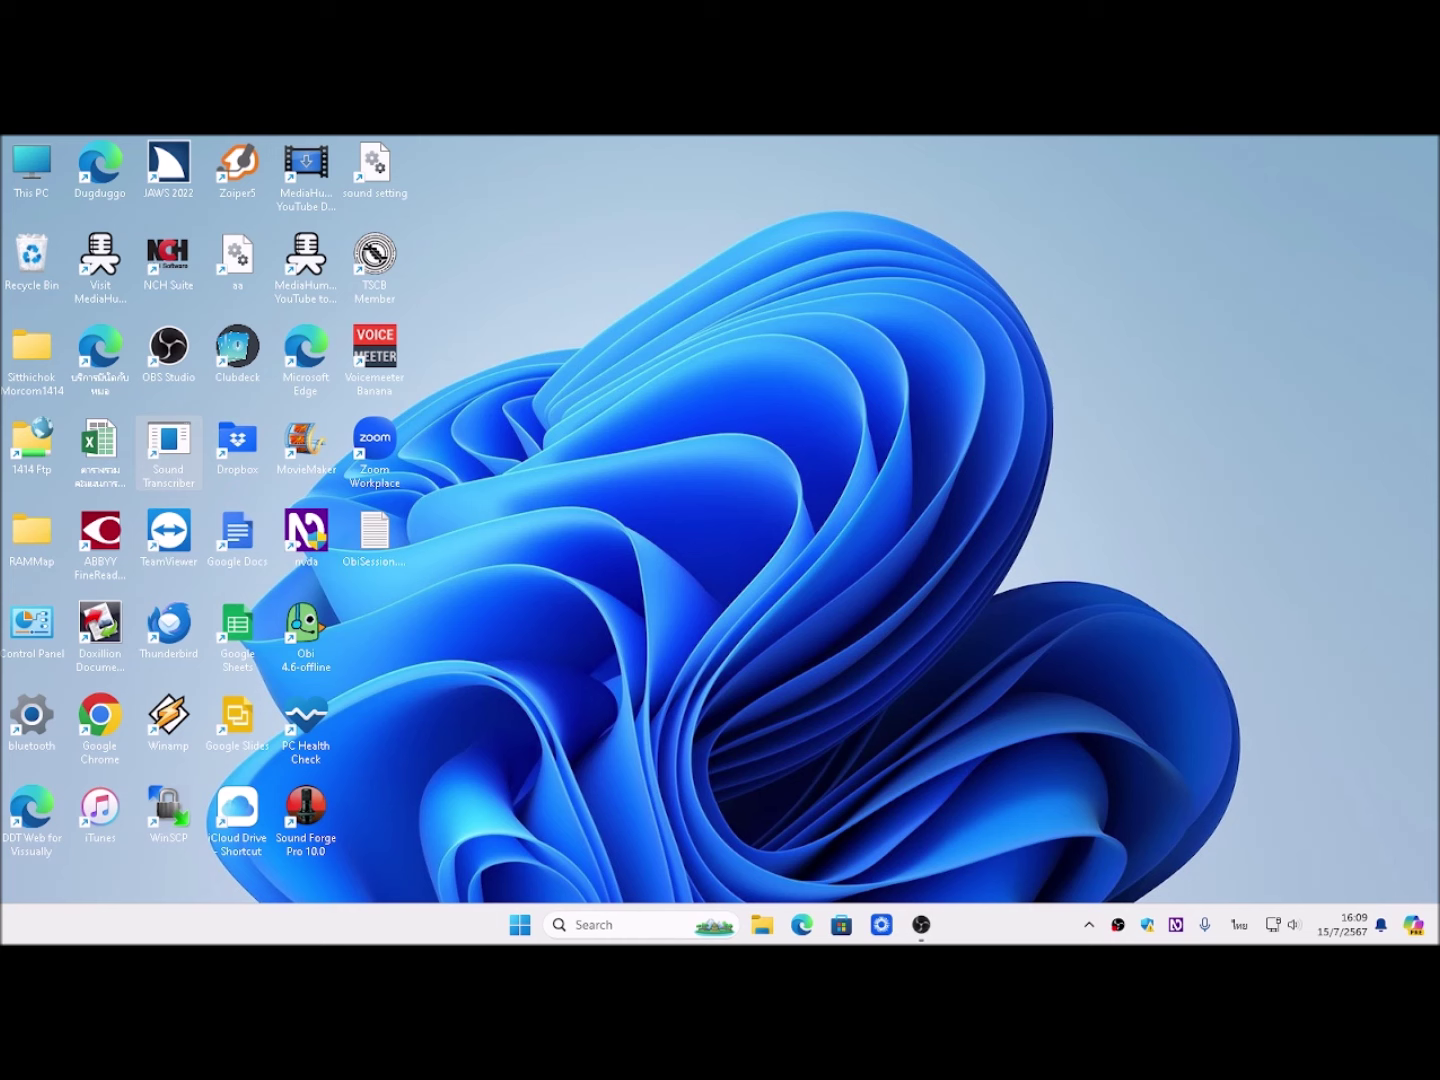
Step: Set the NVDA language to User default in the General settings and restart NVDA immediately
key(ctrl+Insert+g)
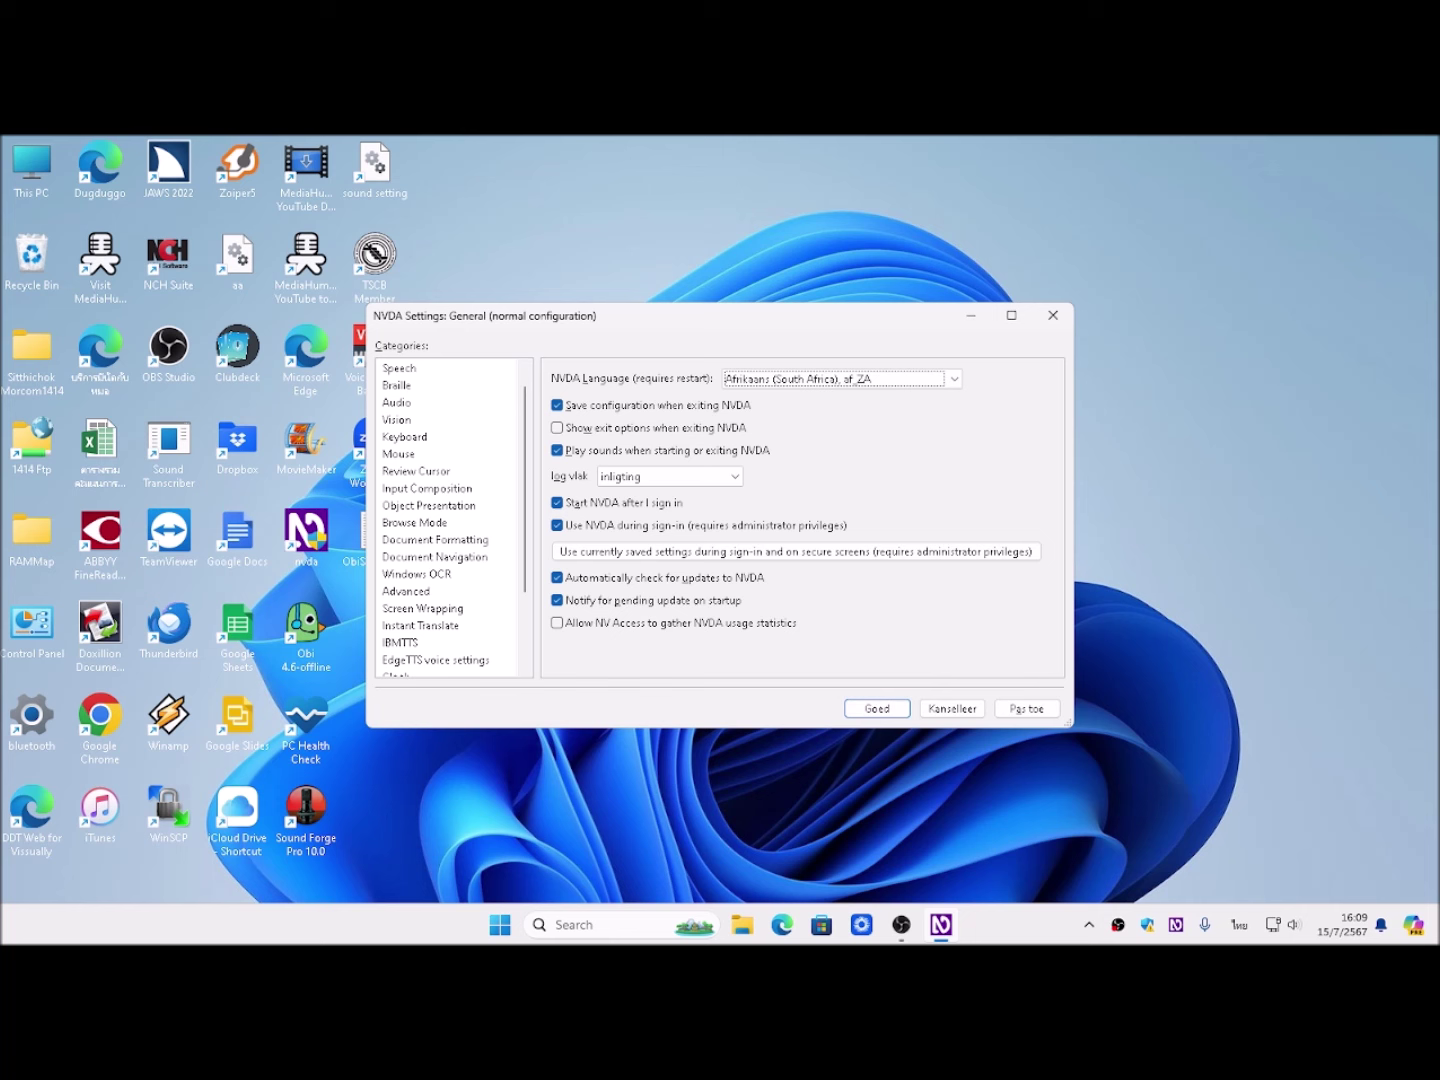
key(Up)
key(Return)
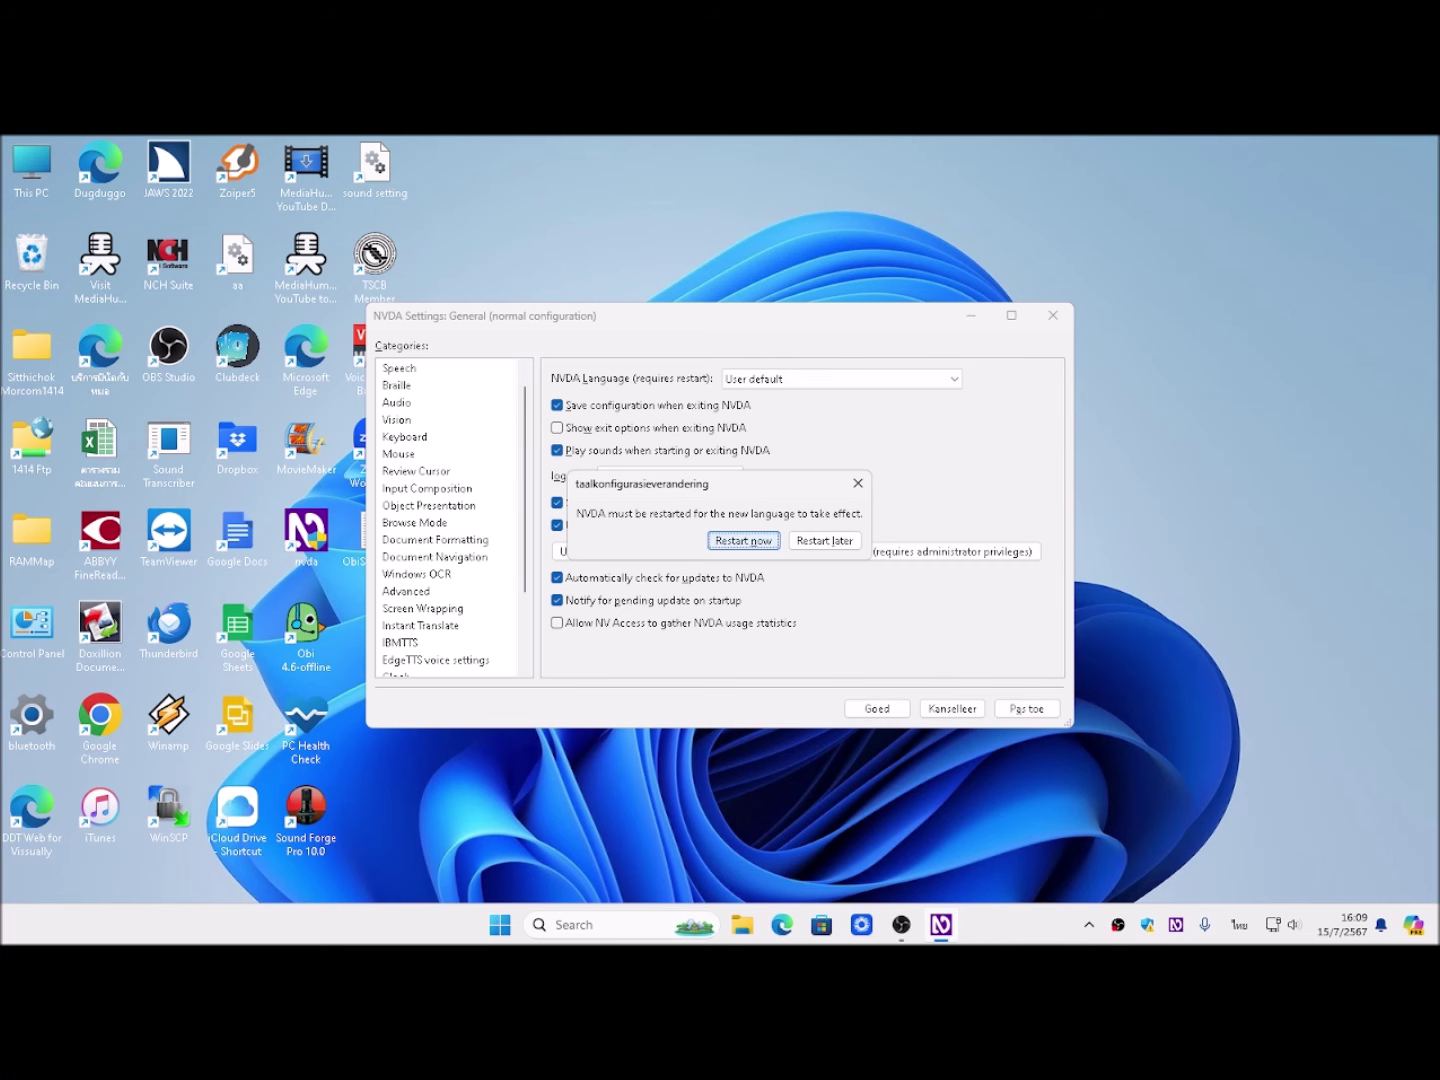
key(Return)
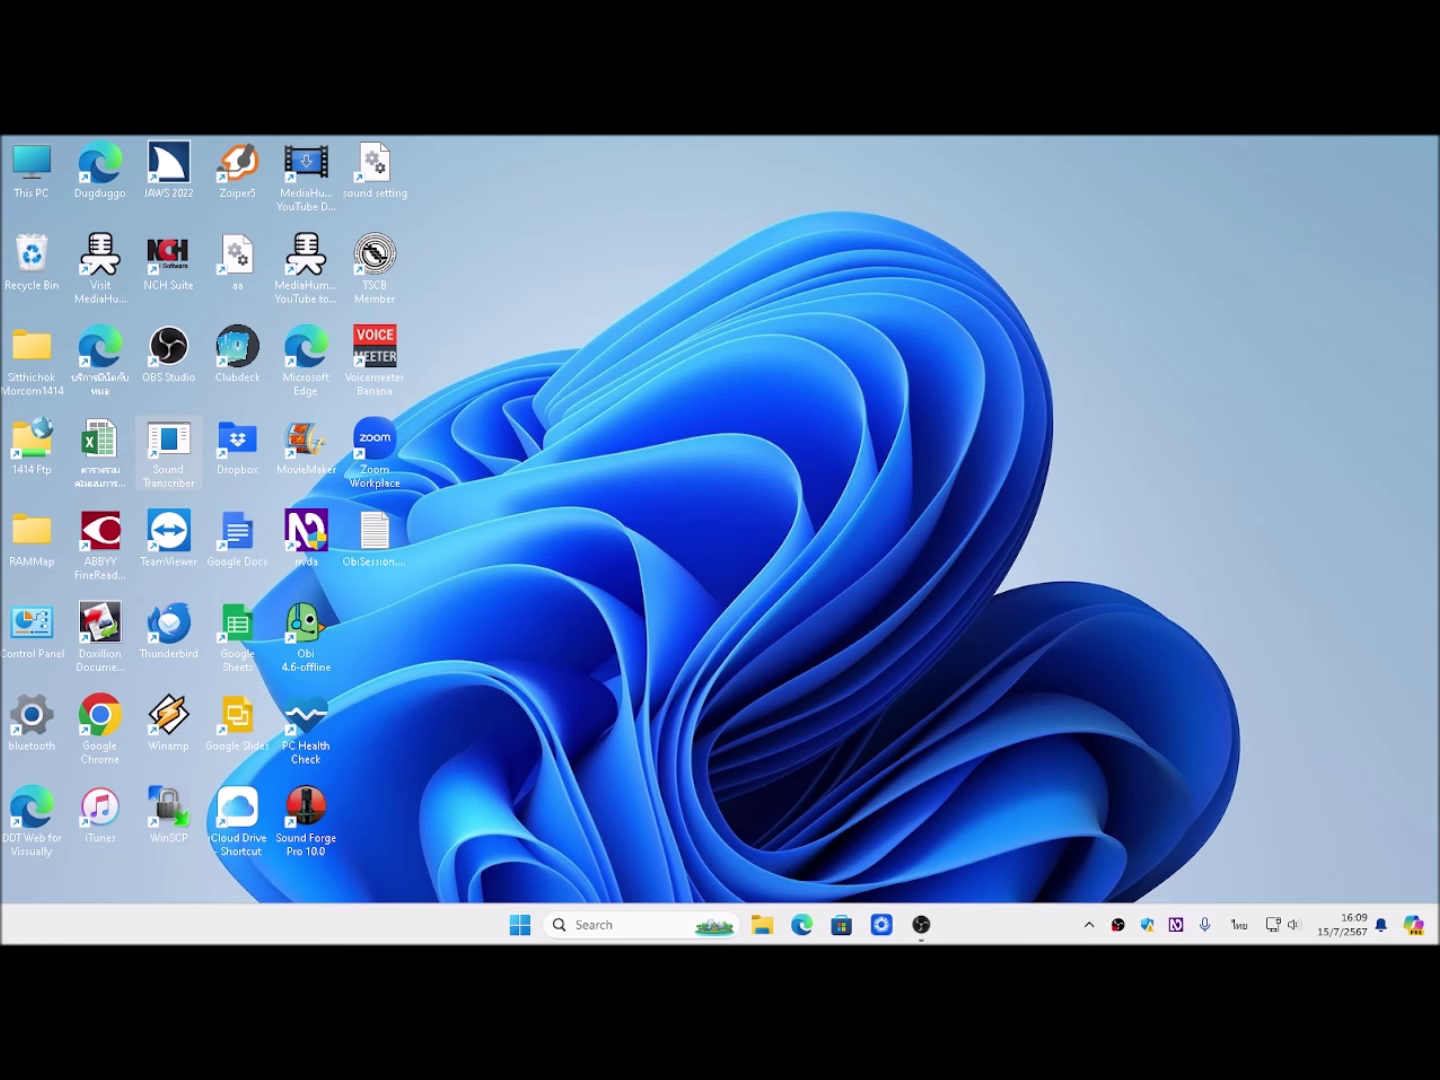
Step: Check the language of the NVDA menu entries after the restart, and close the menu
key(Insert+n)
key(Down)
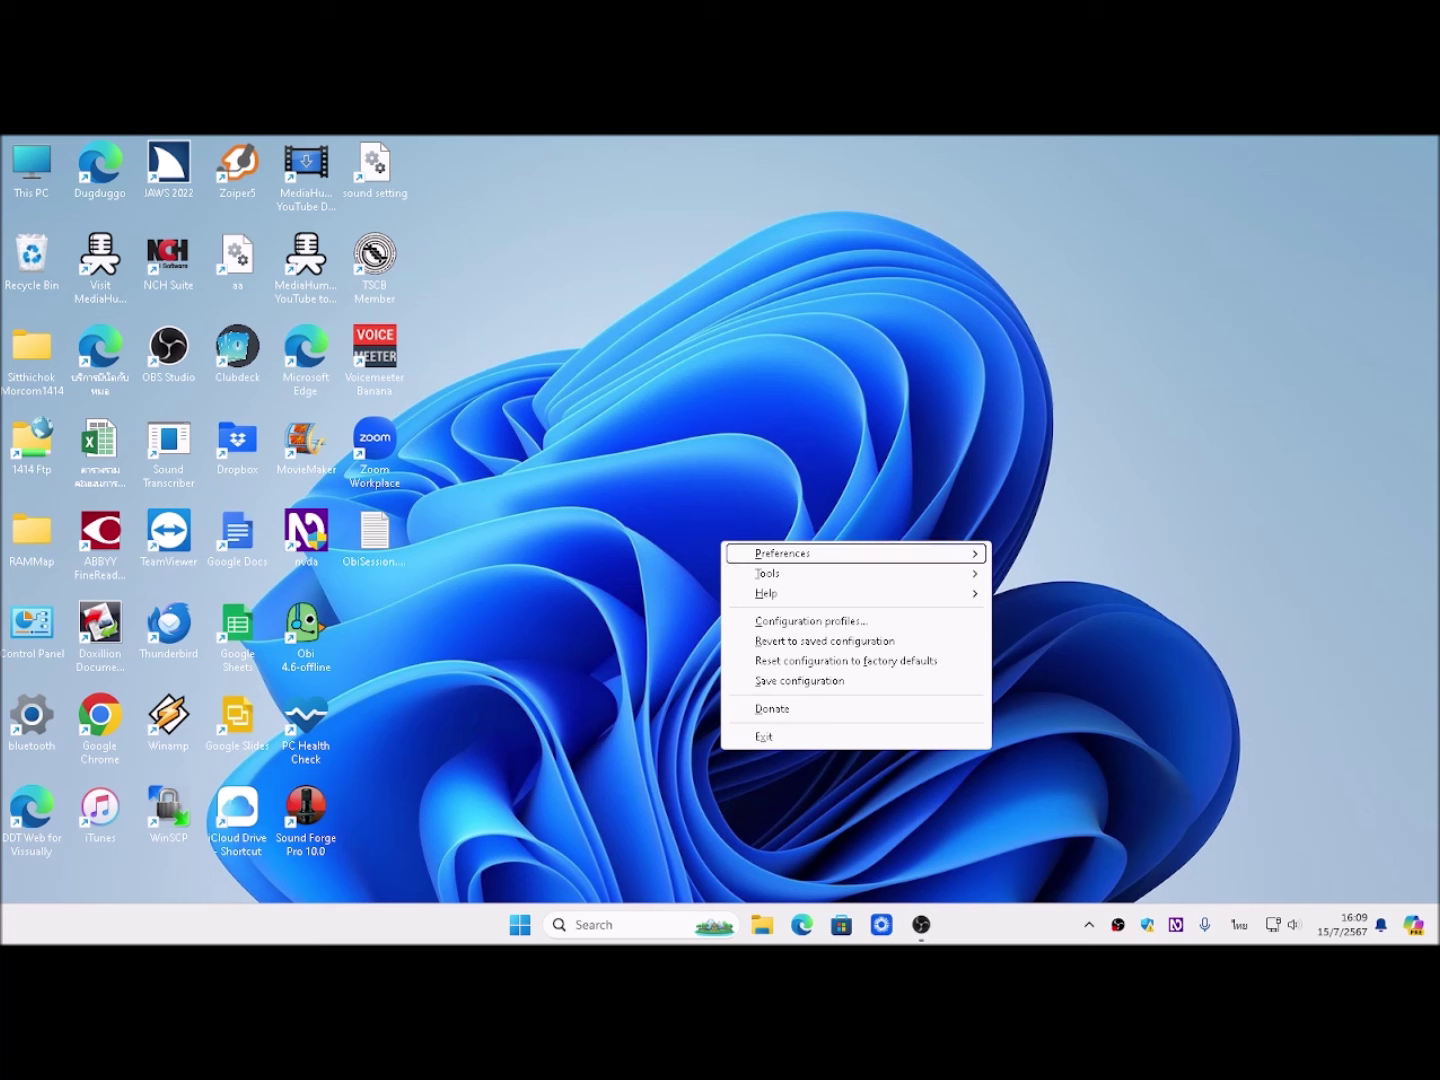
key(Down)
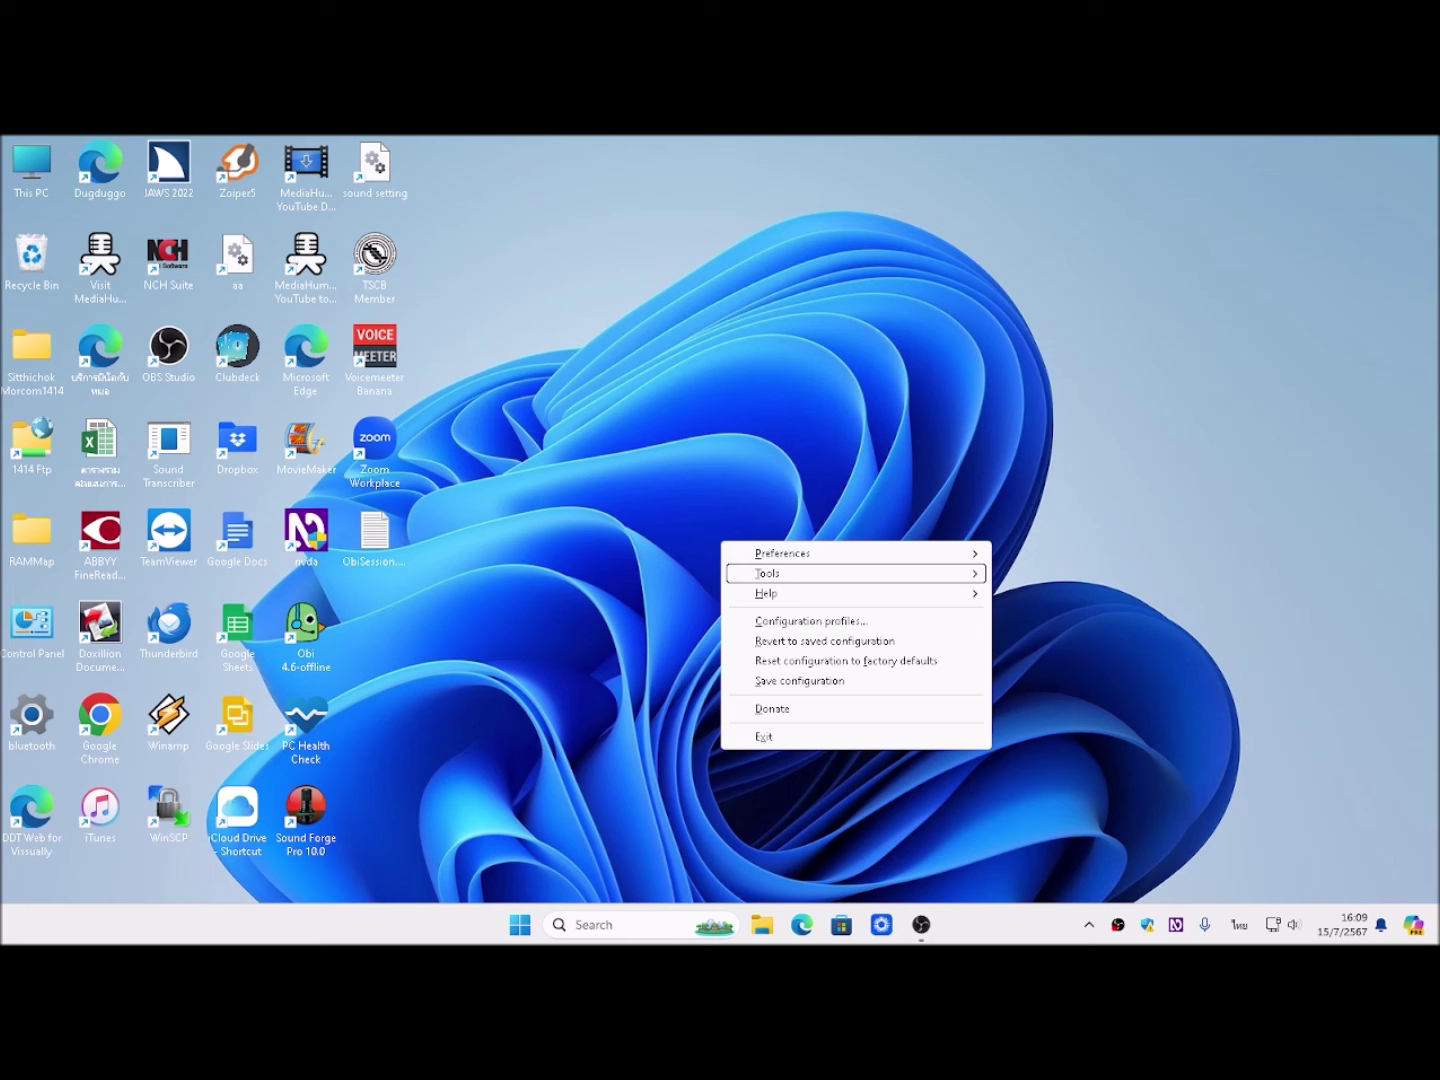
key(Escape)
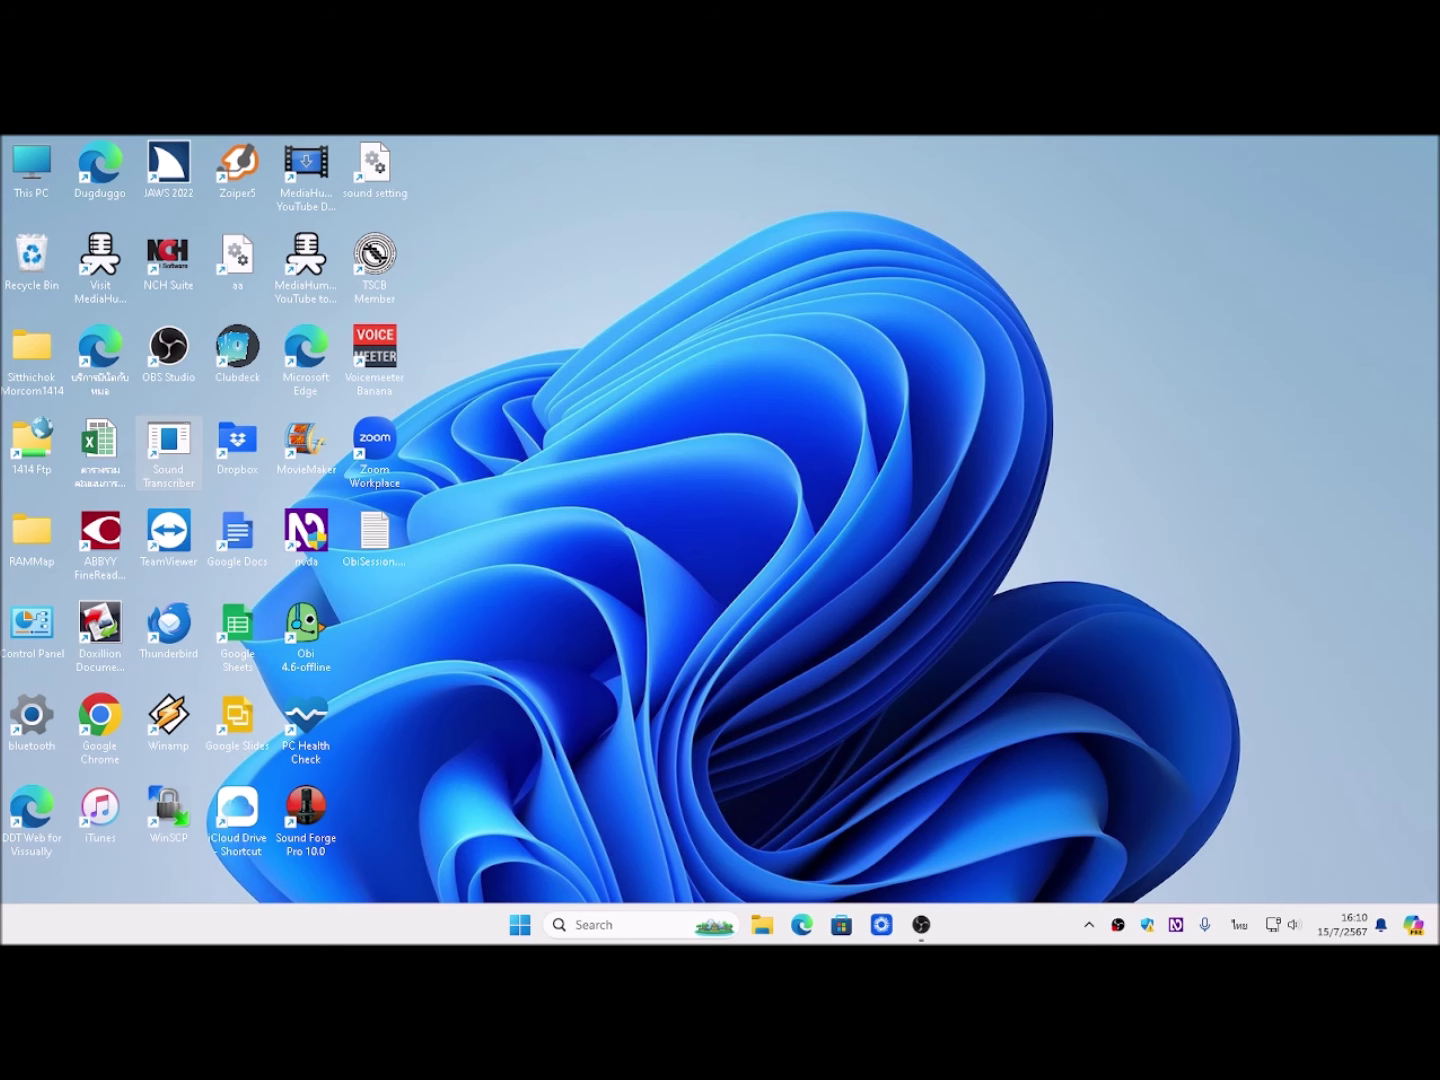
Step: Set the NVDA language to Arabic, ar in the General settings and restart NVDA immediately
key(ctrl+Insert+g)
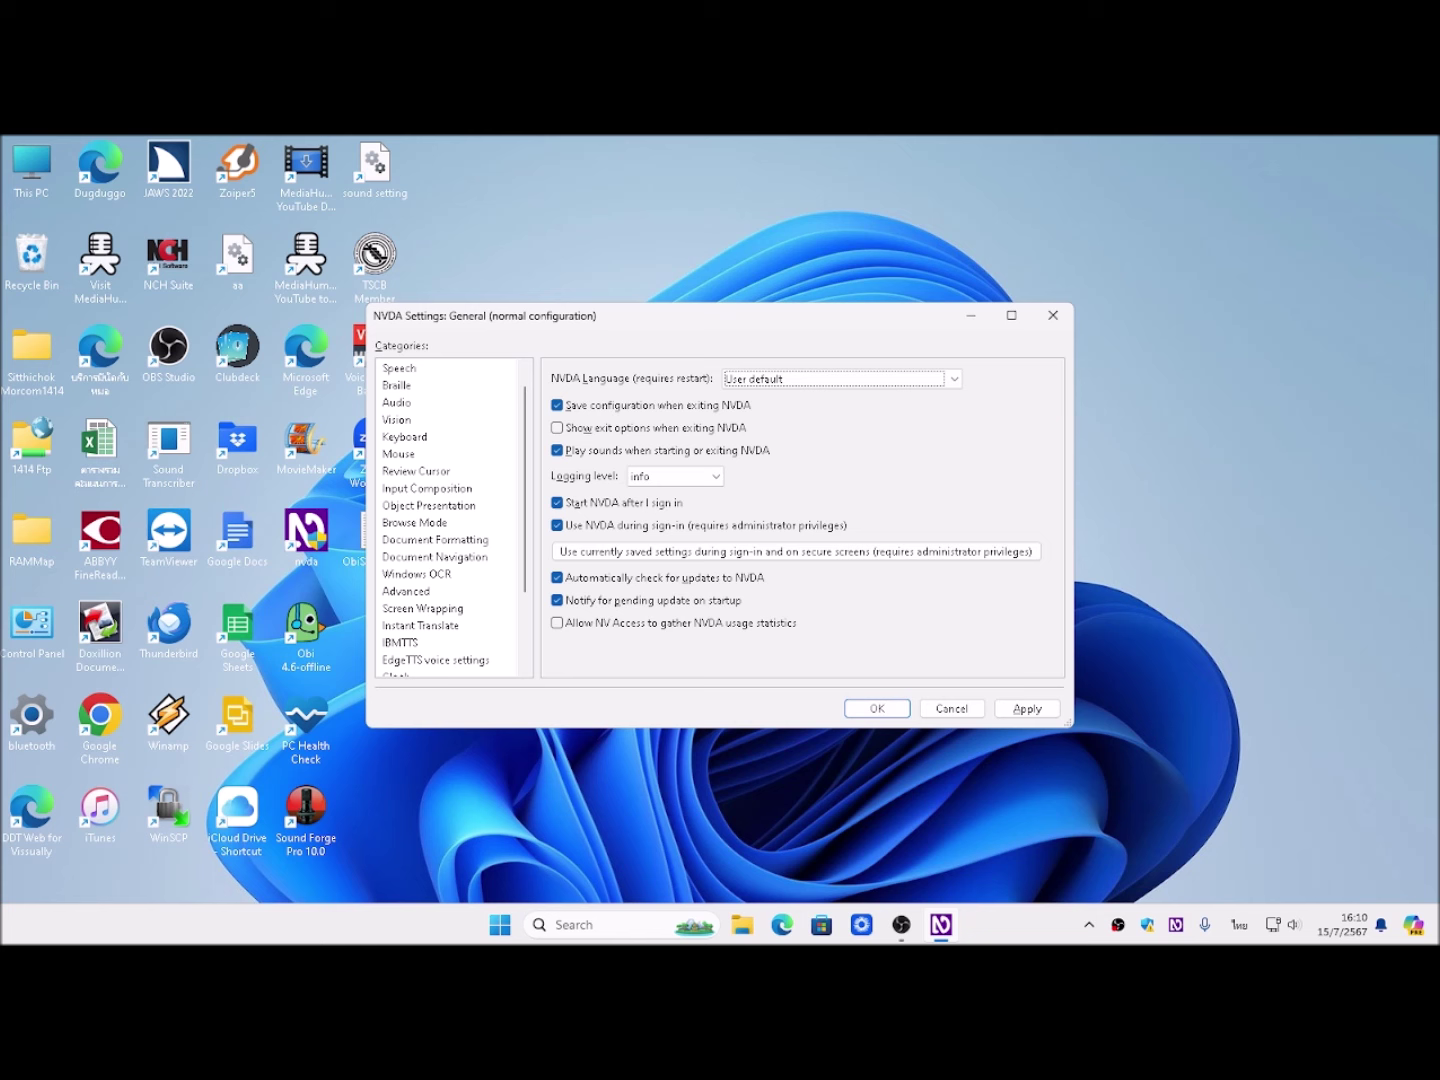
key(Down)
key(Down)
key(Down)
key(Down)
key(Return)
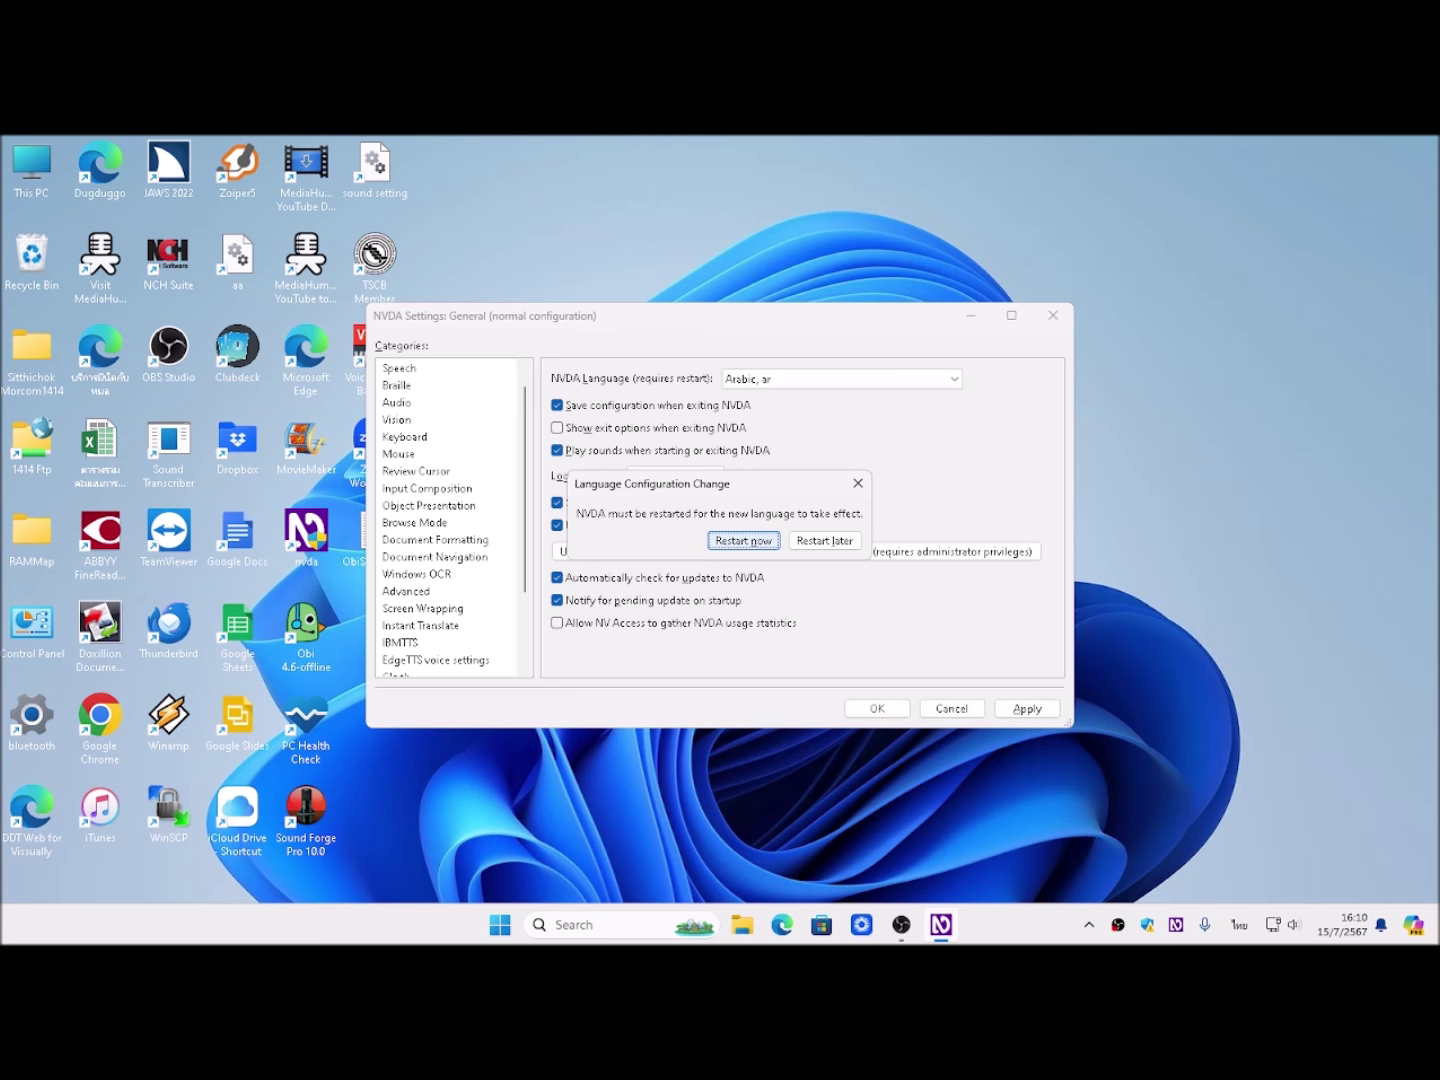
key(Return)
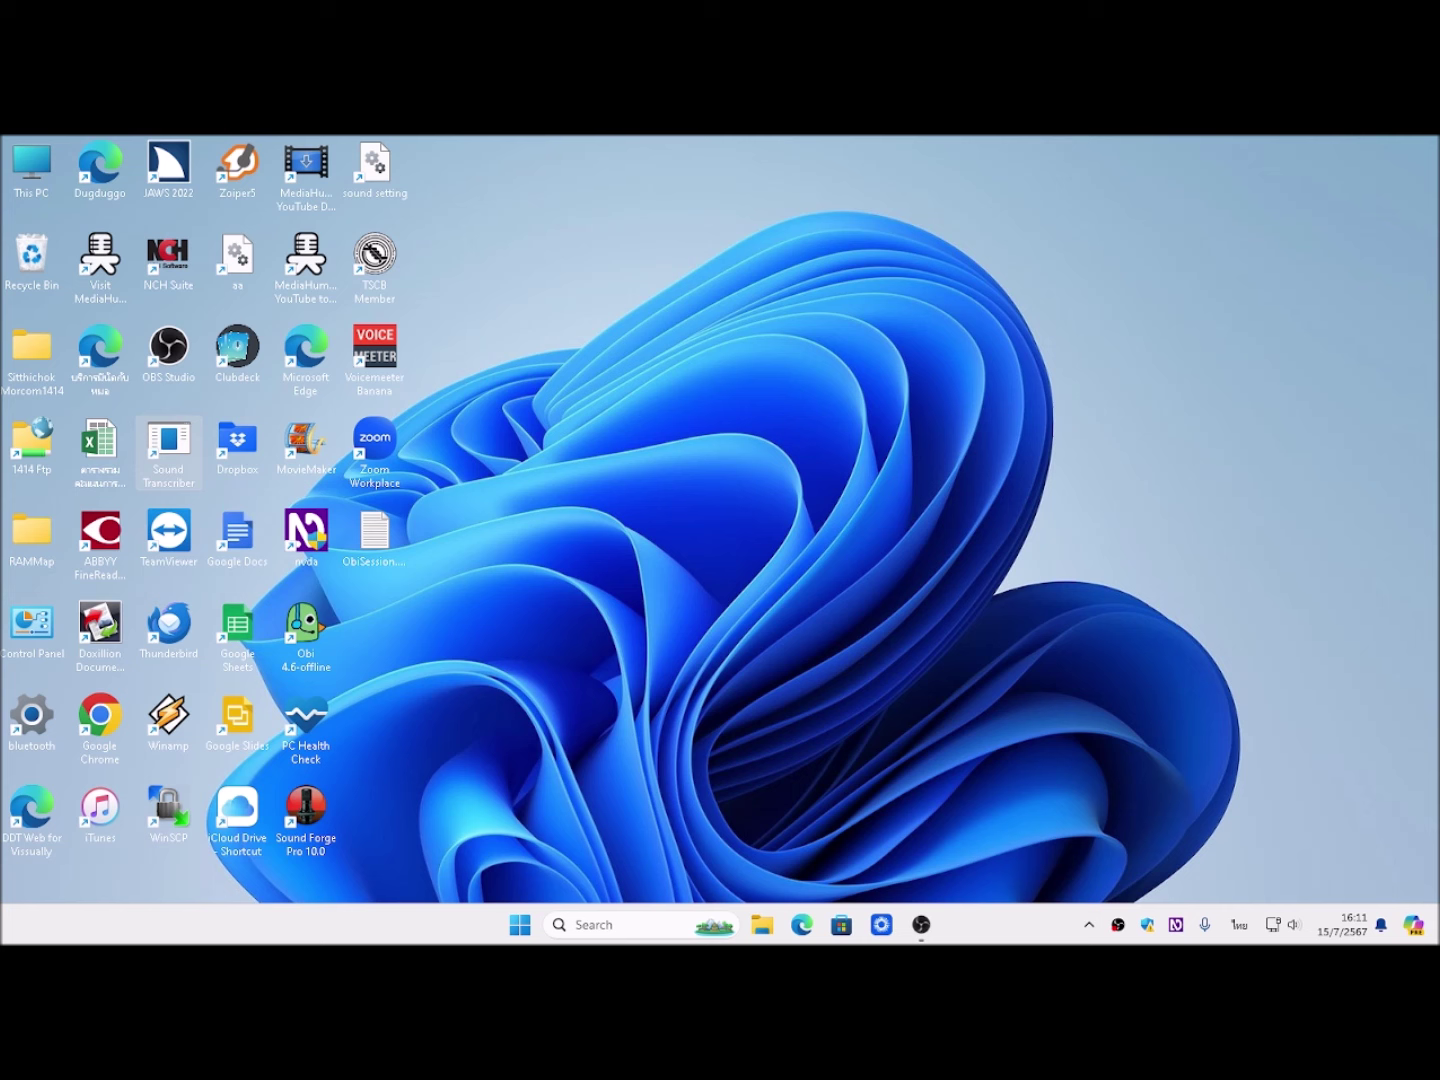
Step: Inspect the NVDA menu entries with the Arabic interface applied, and close the menu
key(Insert+n)
key(Down)
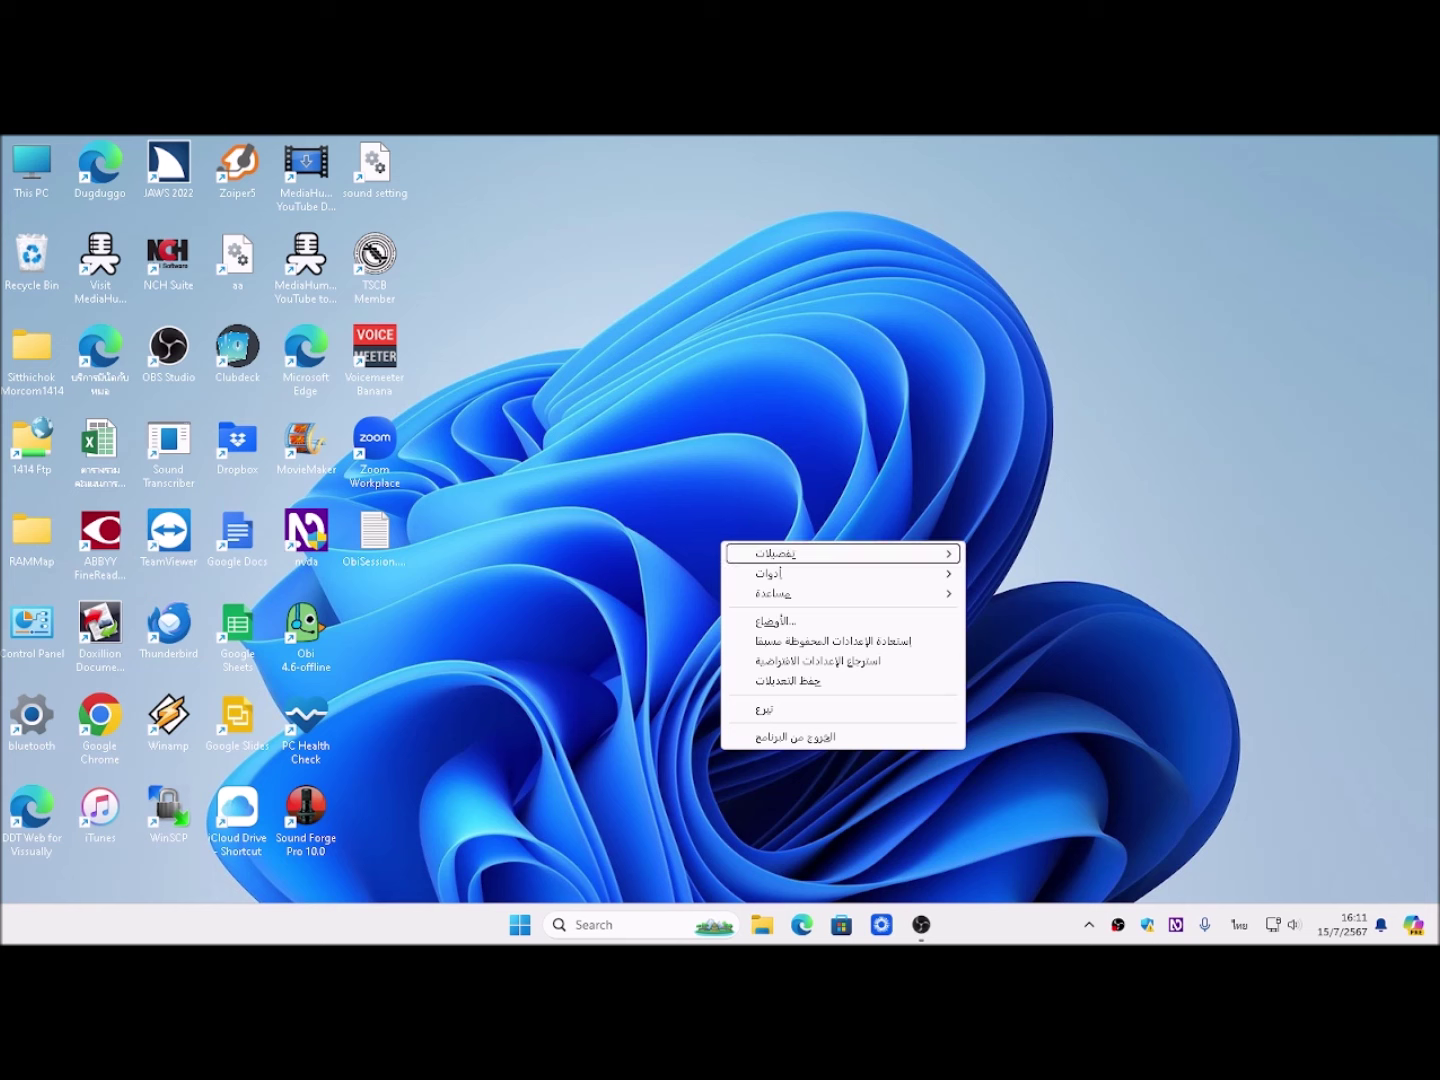
key(Down)
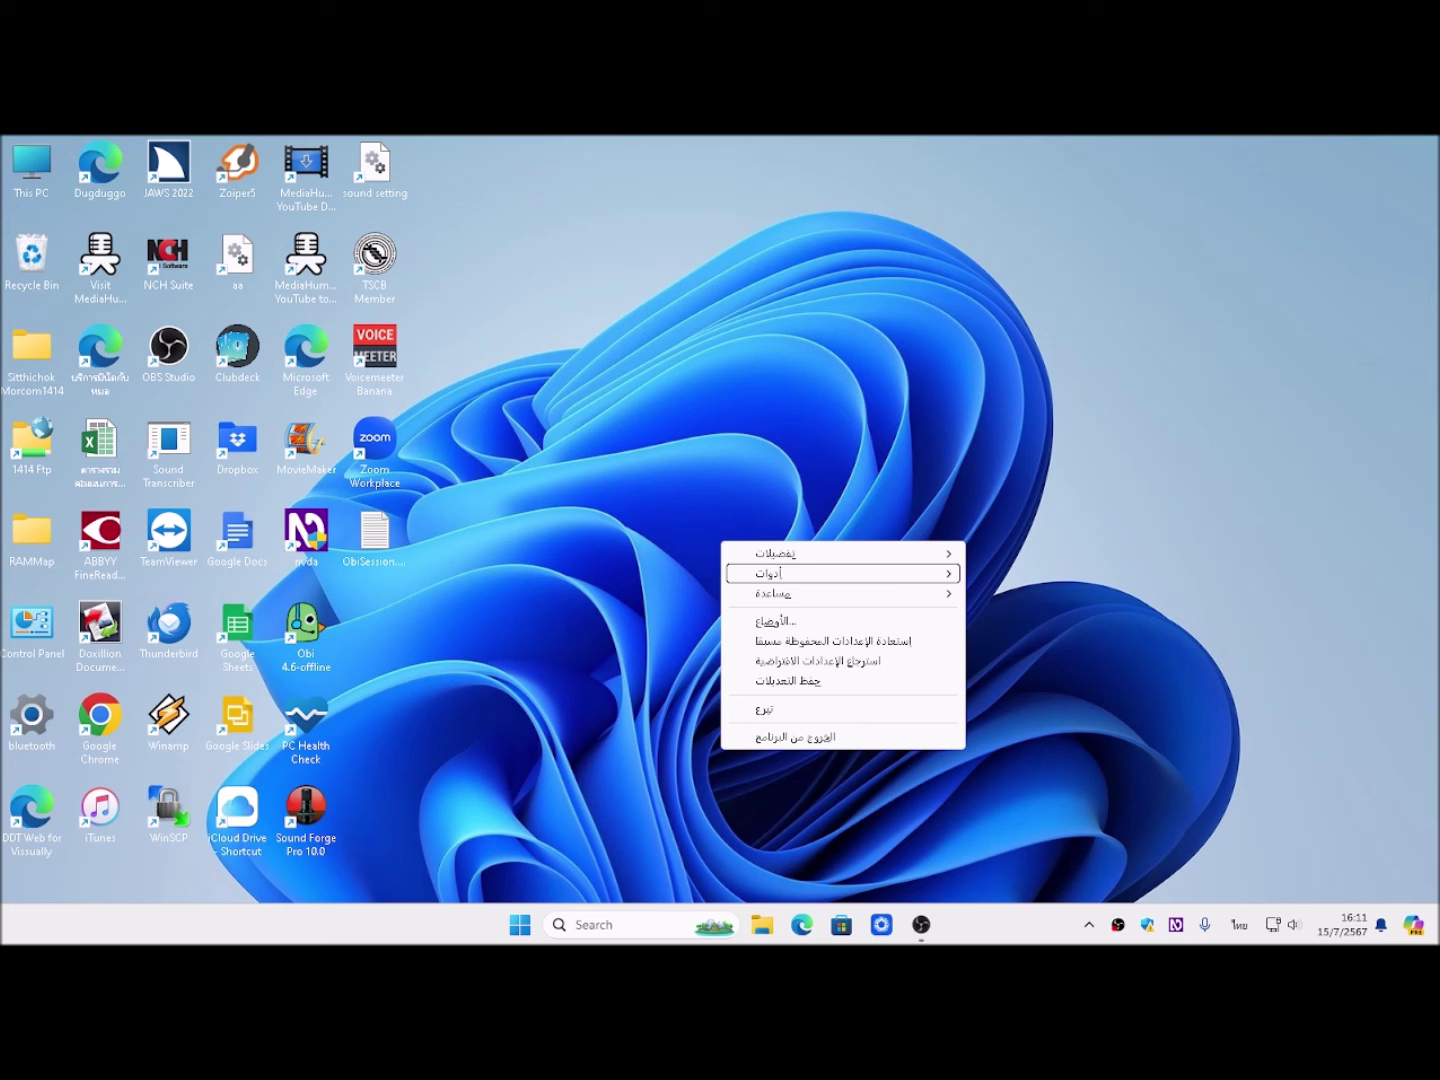
key(Escape)
key(Down)
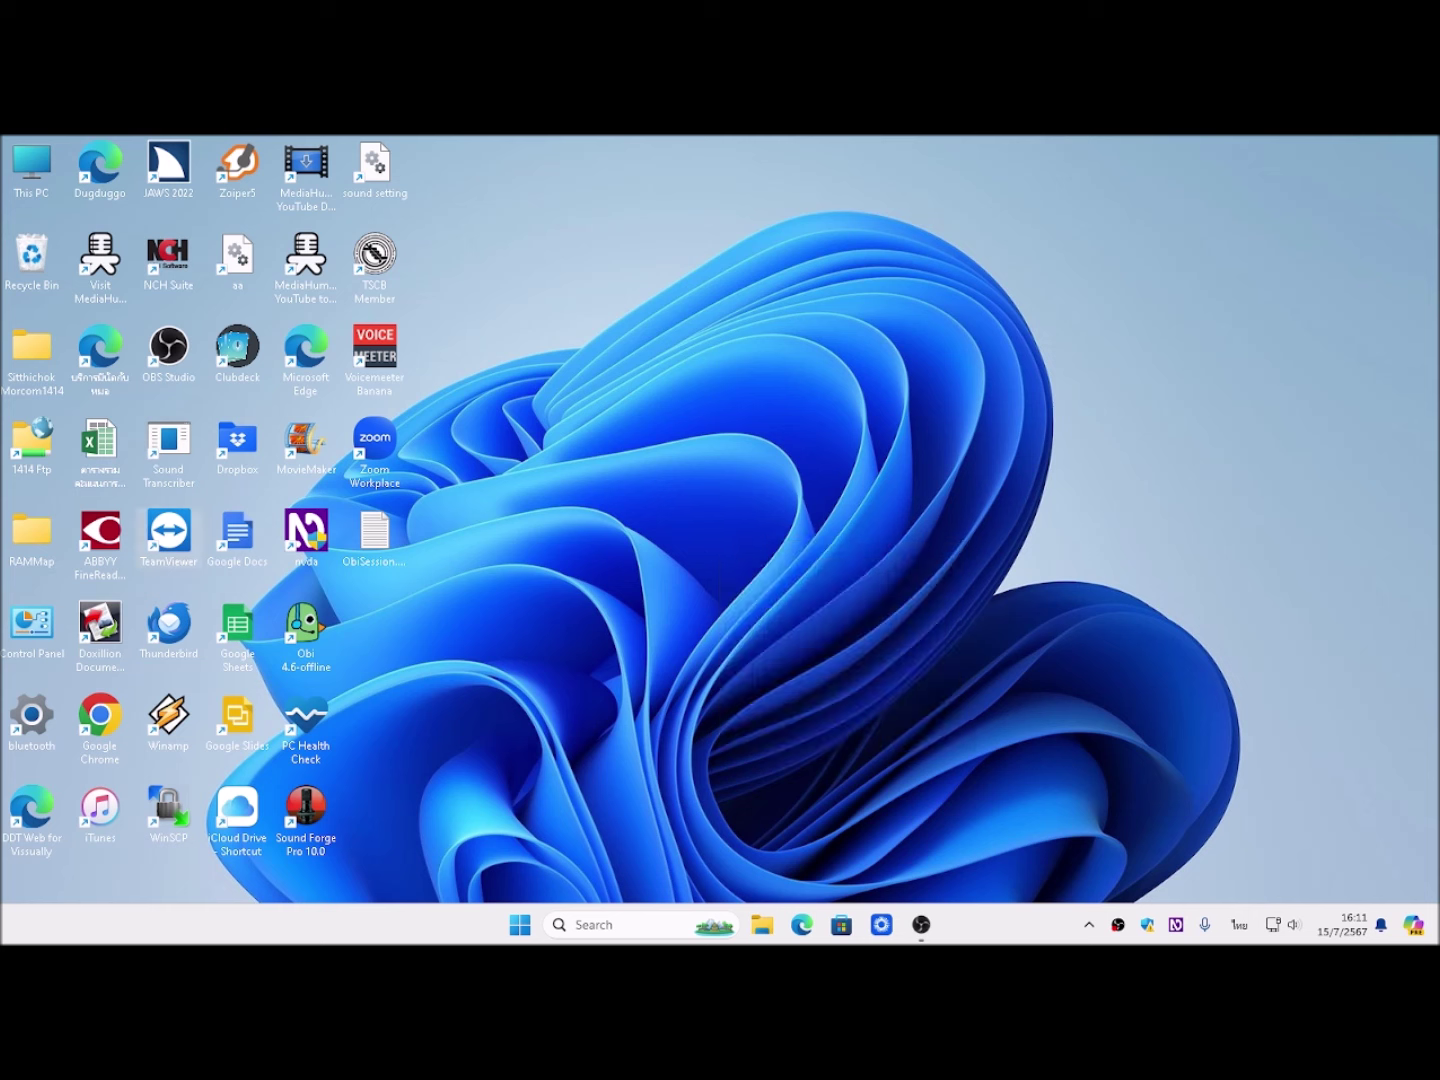
key(F2)
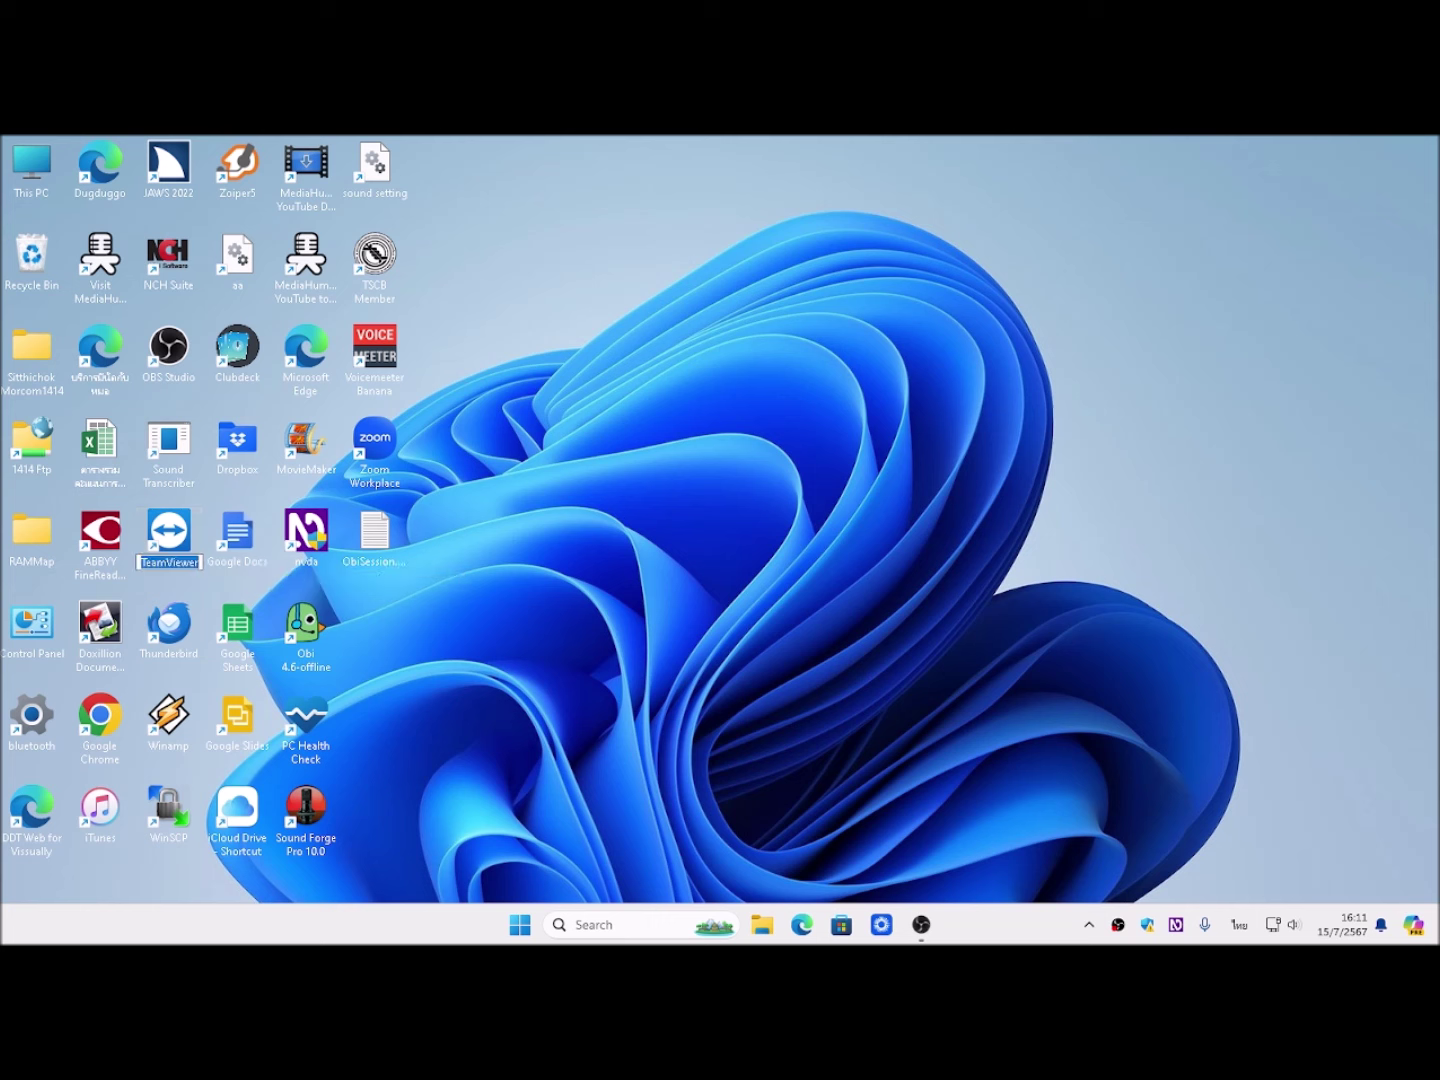
key(Escape)
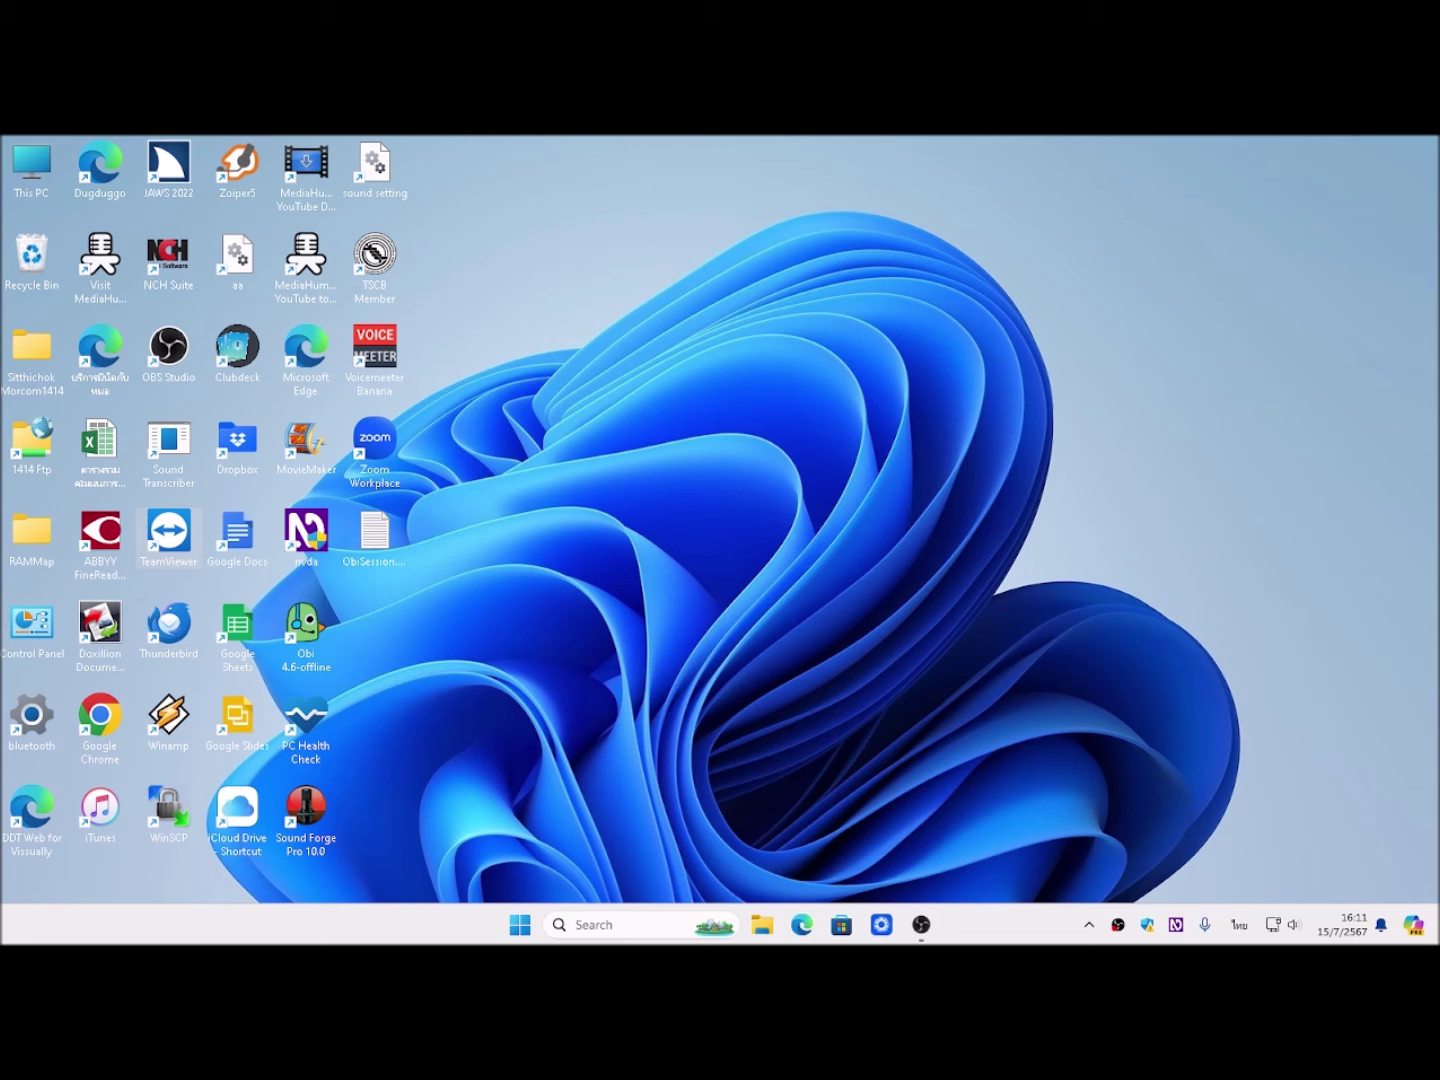
Step: Change the NVDA language from Arabic back to the Windows user default in the General settings and restart NVDA
key(alt+shift)
key(alt+shift)
key(Insert+ctrl+g)
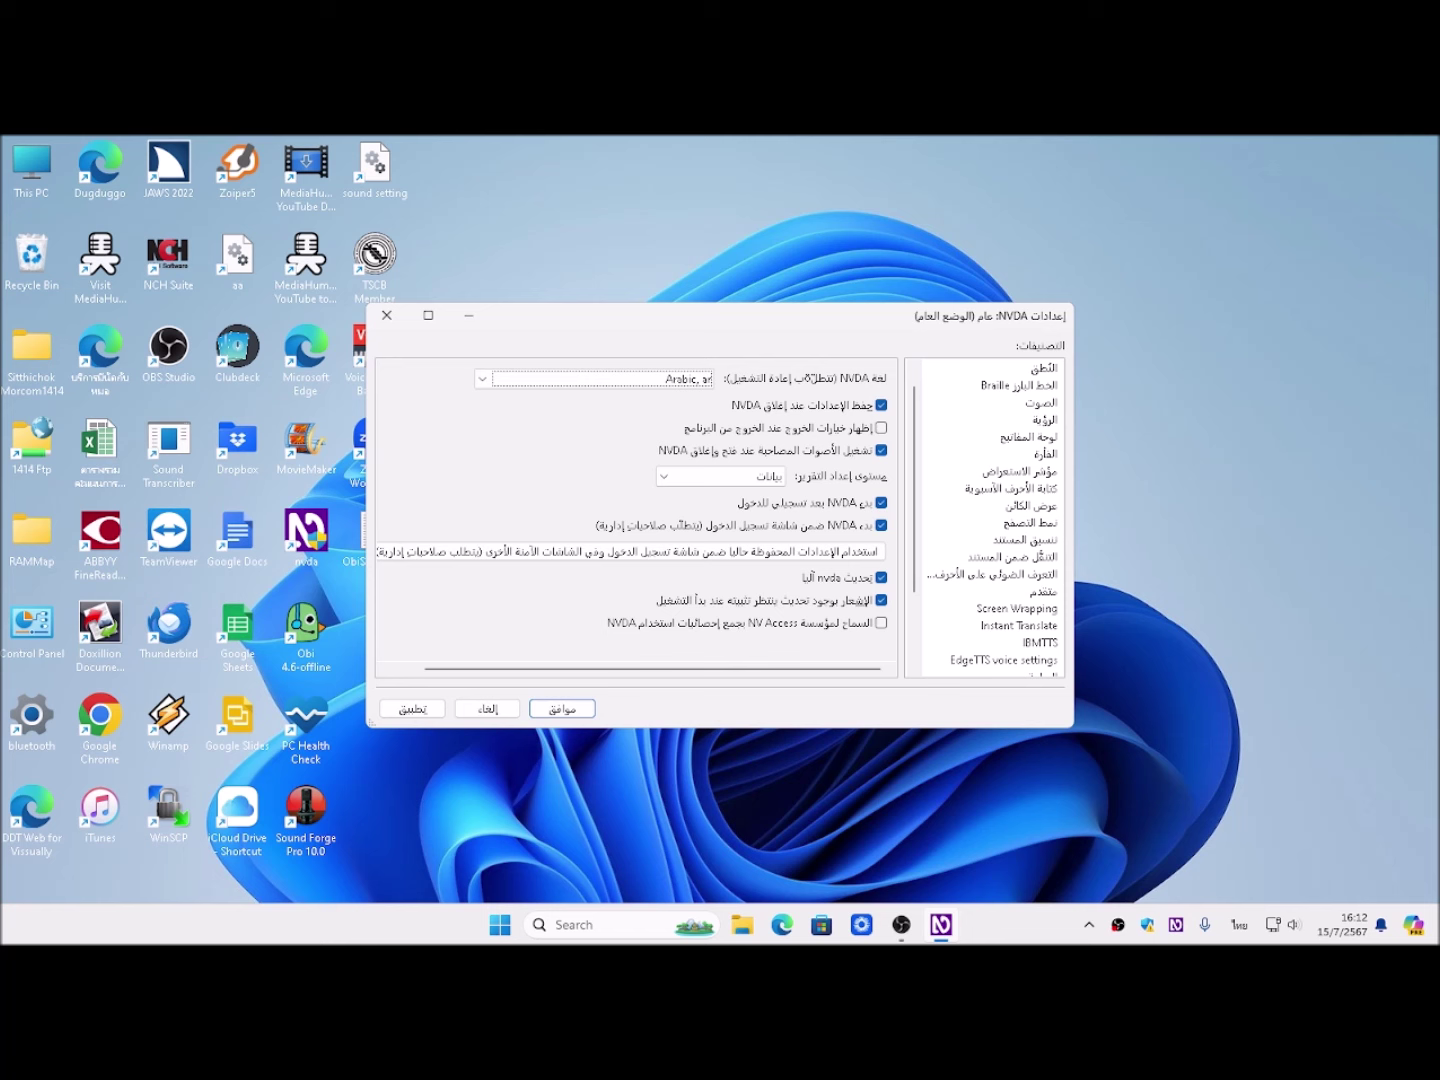
key(Up)
key(Up)
key(Up)
key(Return)
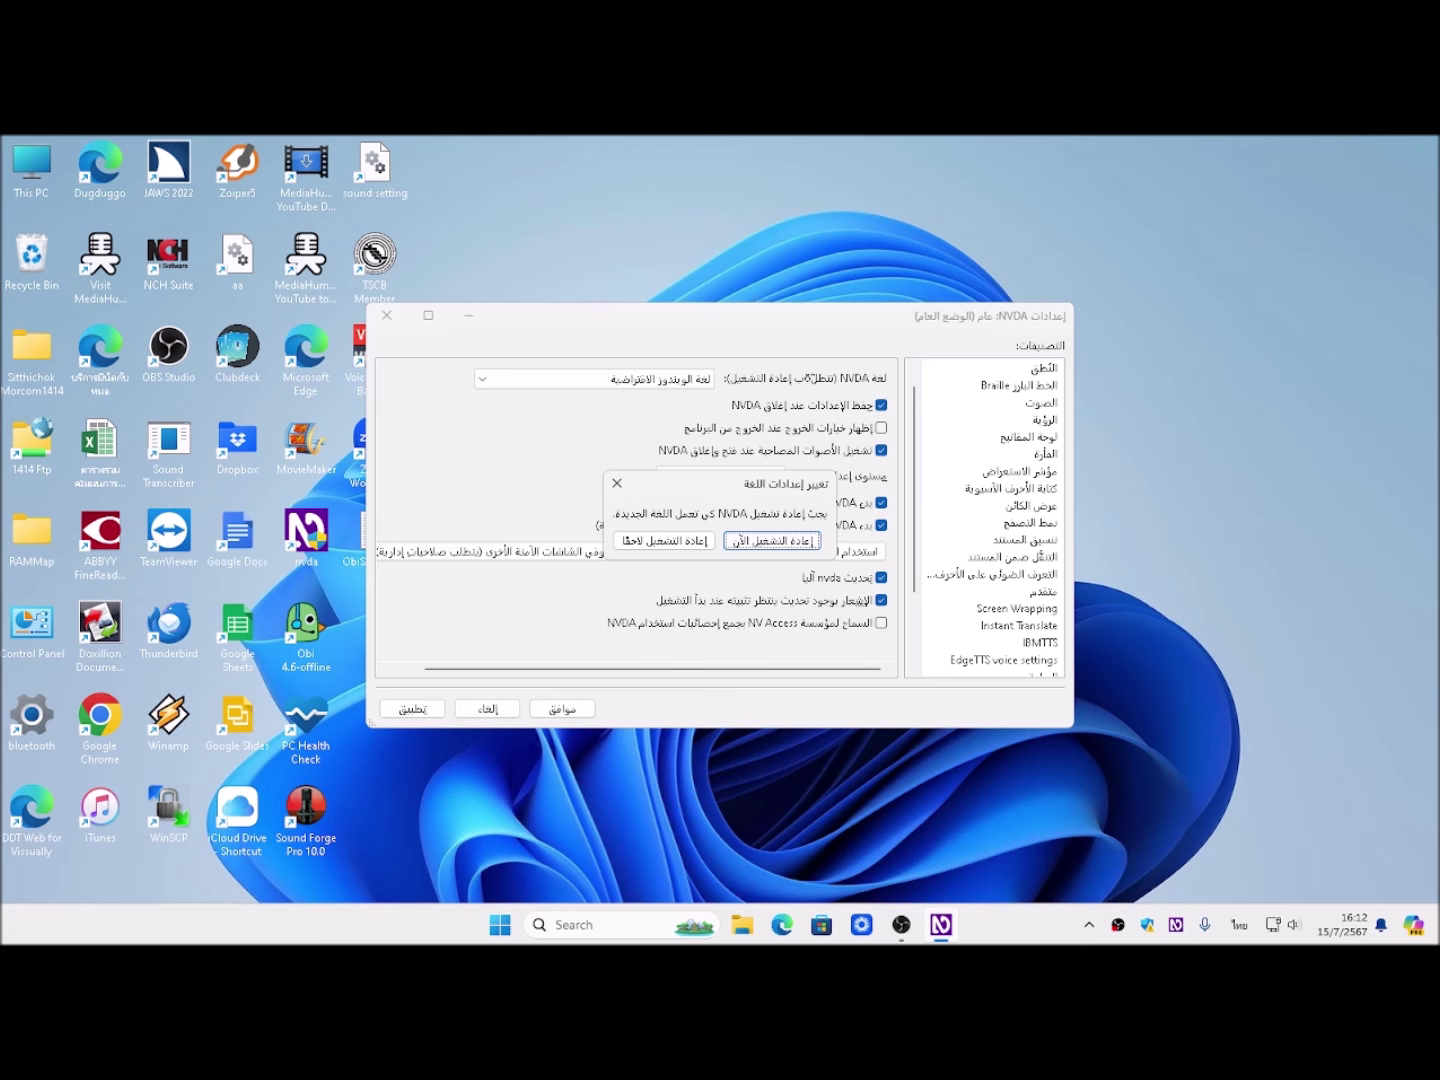
key(Return)
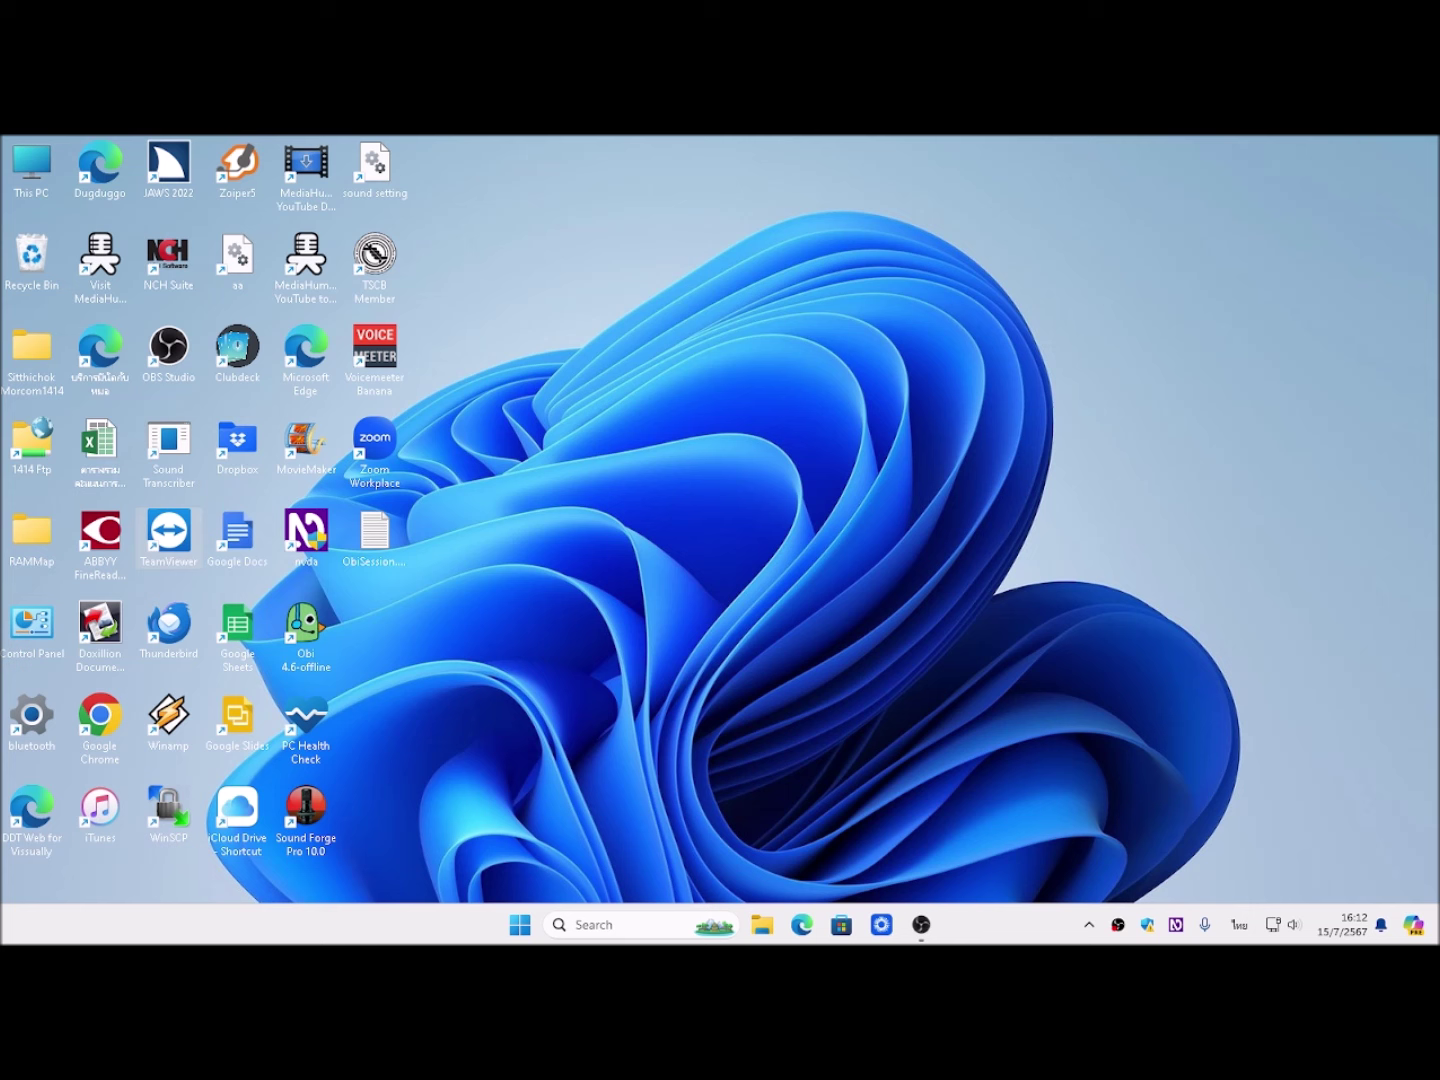
Step: Verify the NVDA menu's language with the user default setting restored, and close the menu
key(Insert+n)
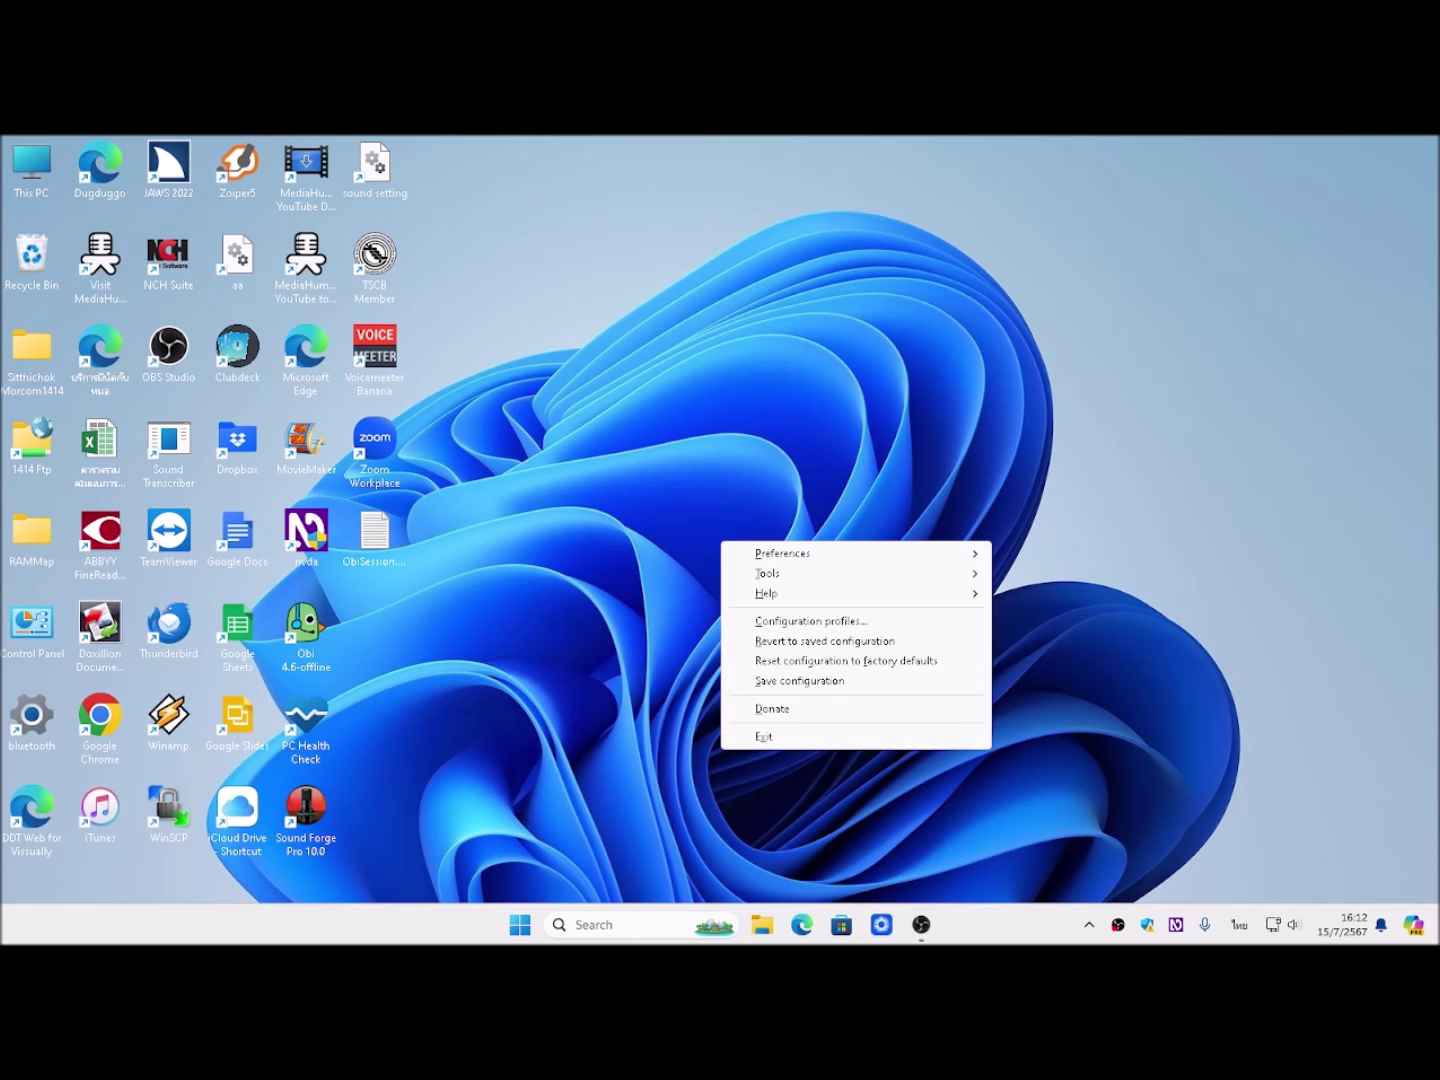
key(Down)
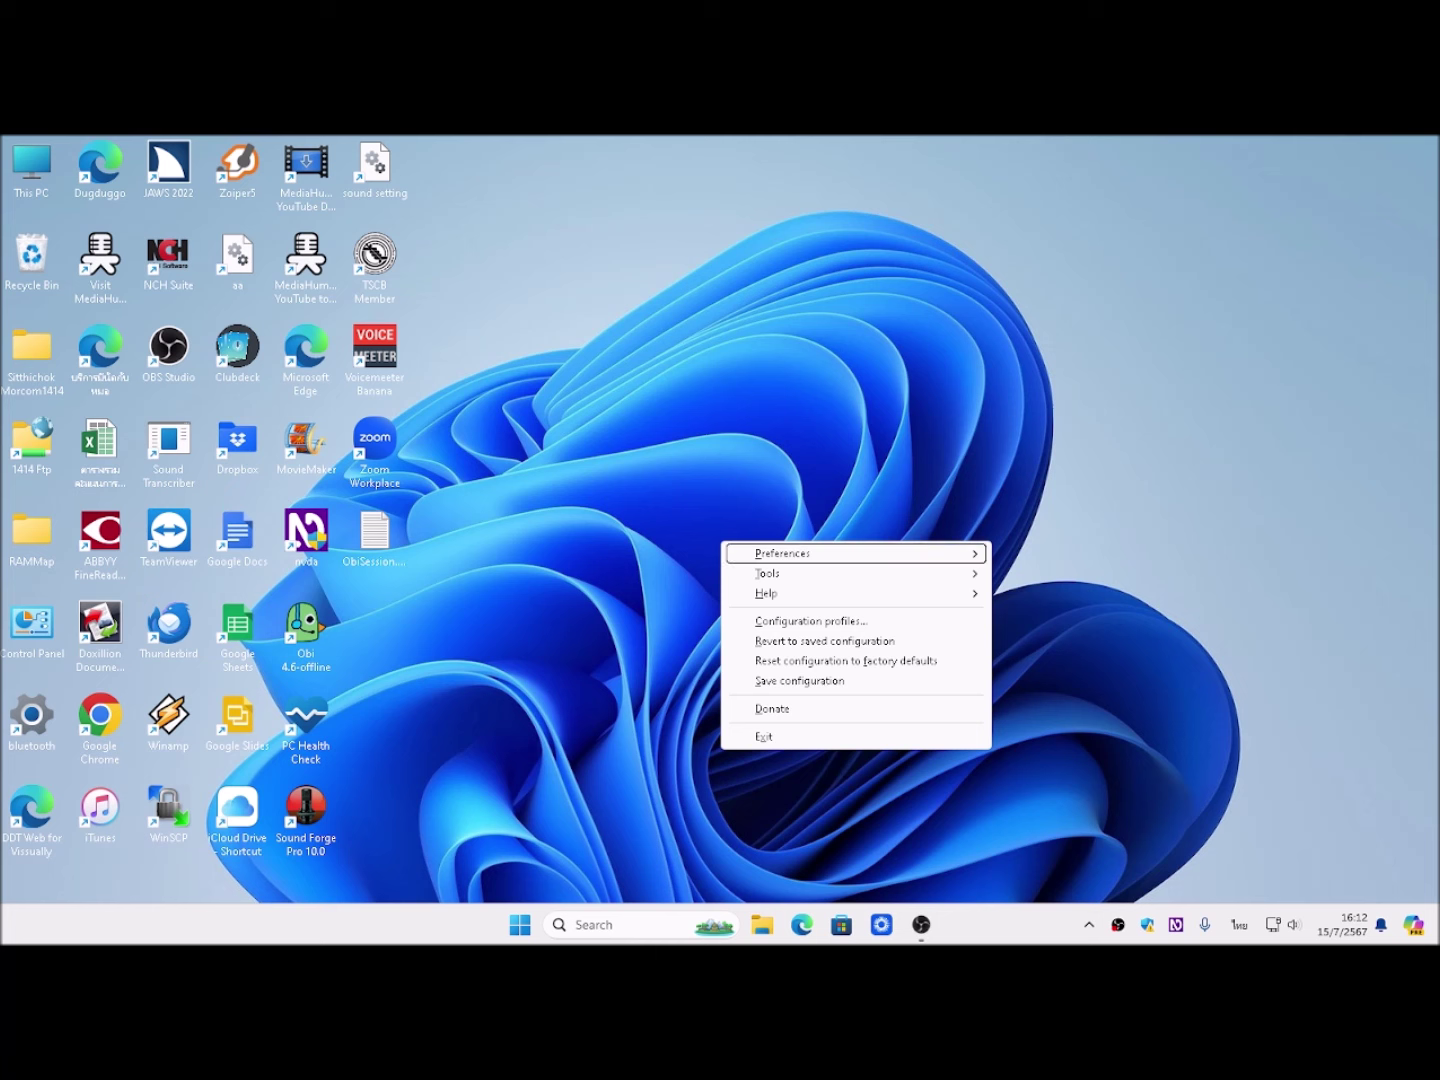
key(Escape)
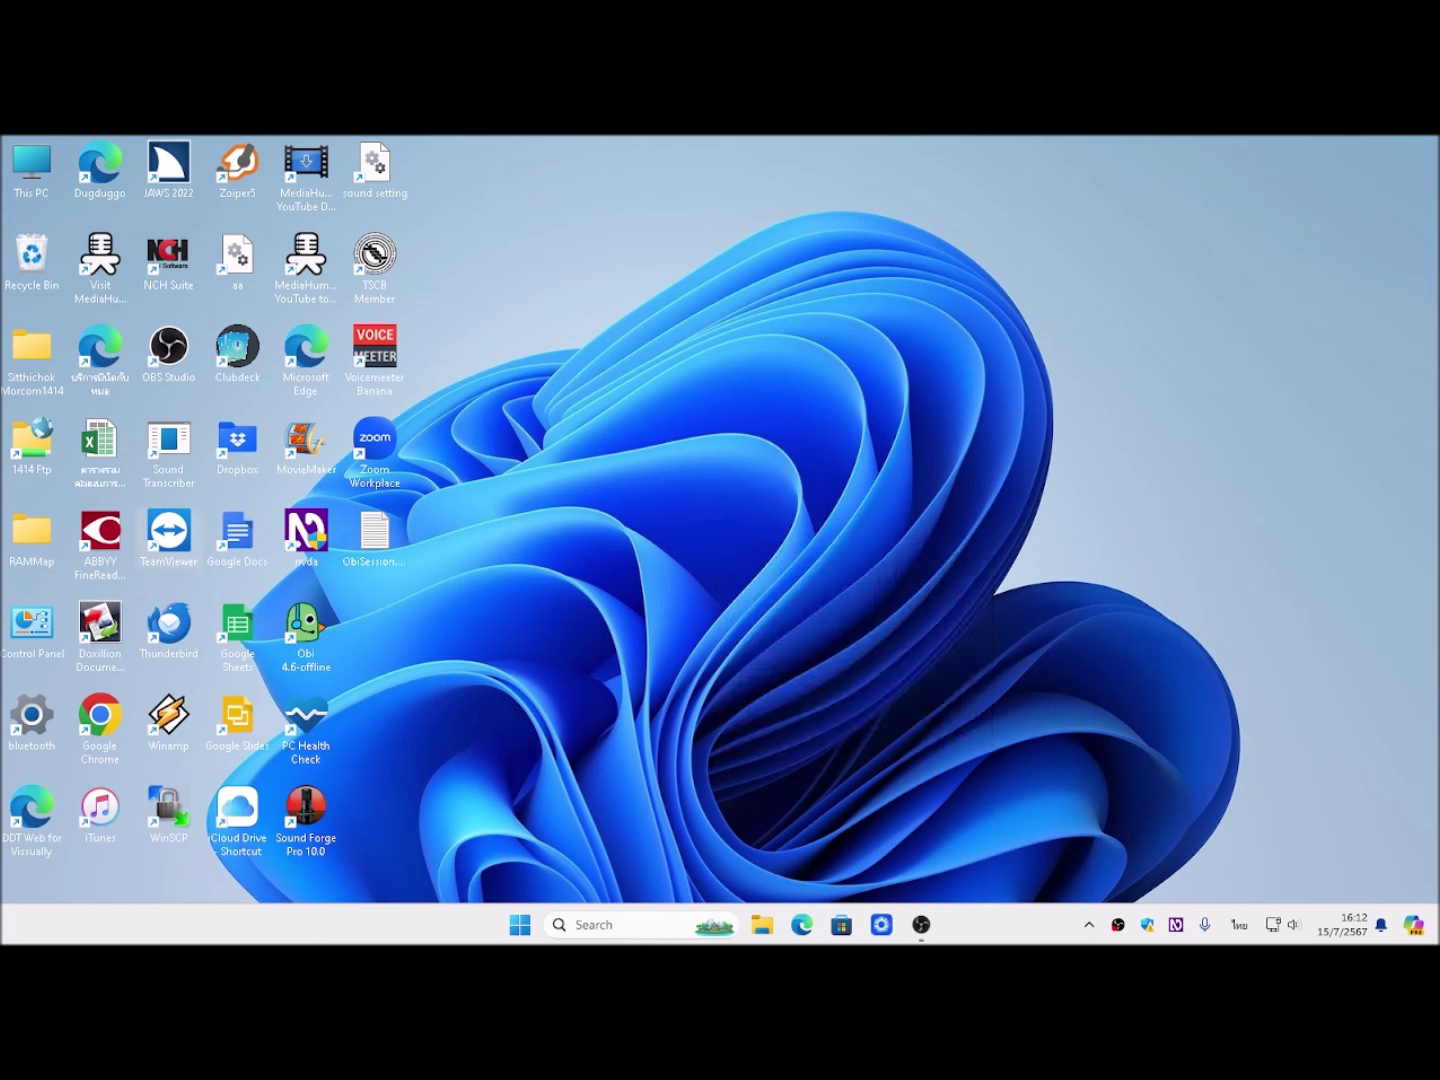